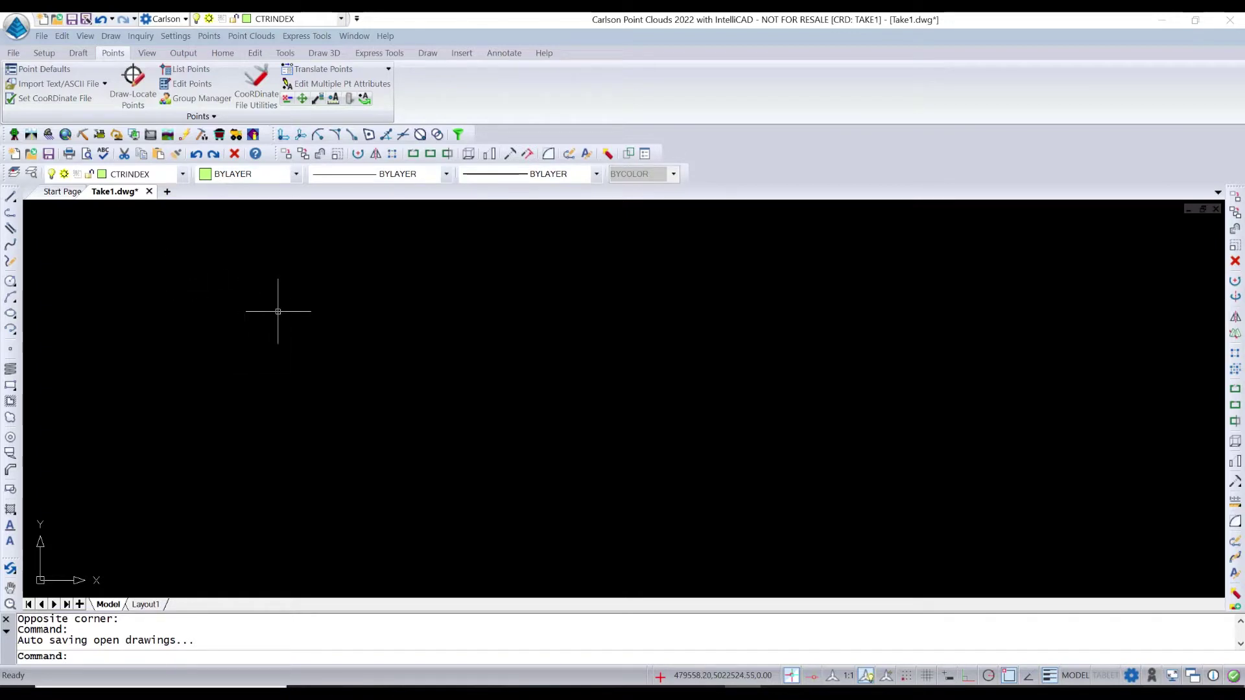
Create a new point cloud project named TAKE5 in the C:\Carlson Projects\PTS\PointCloud folder
left_click(250, 37)
left_click(257, 70)
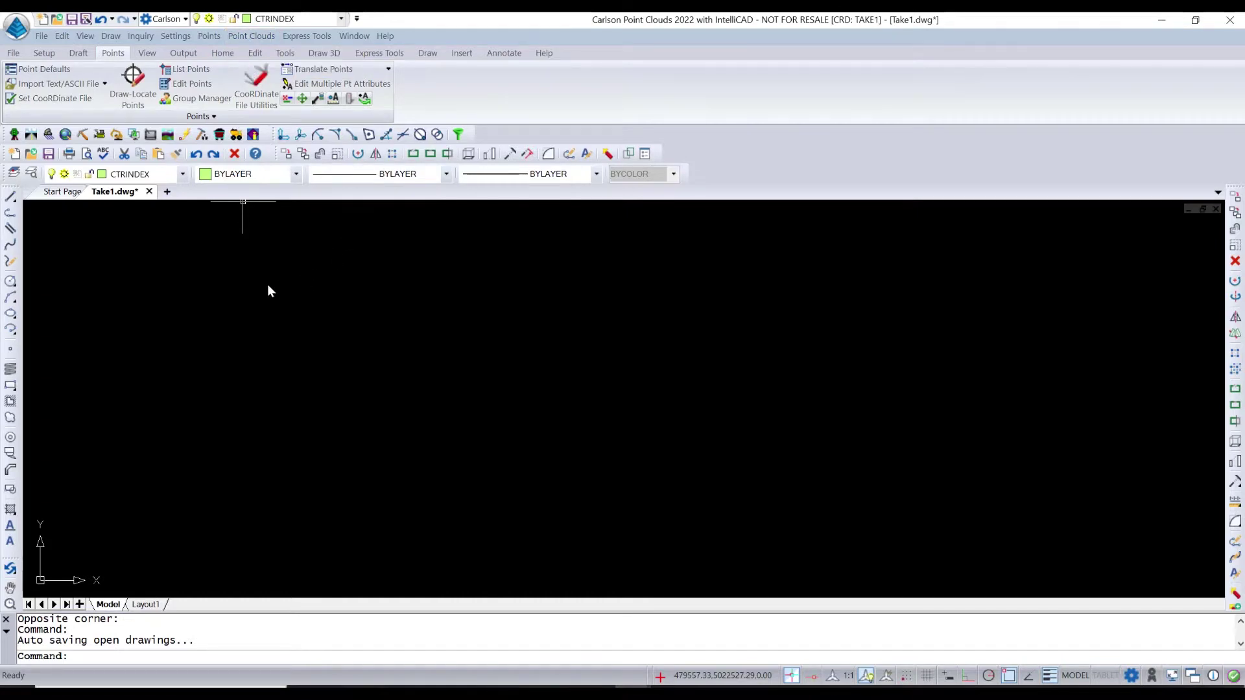
left_click(18, 75)
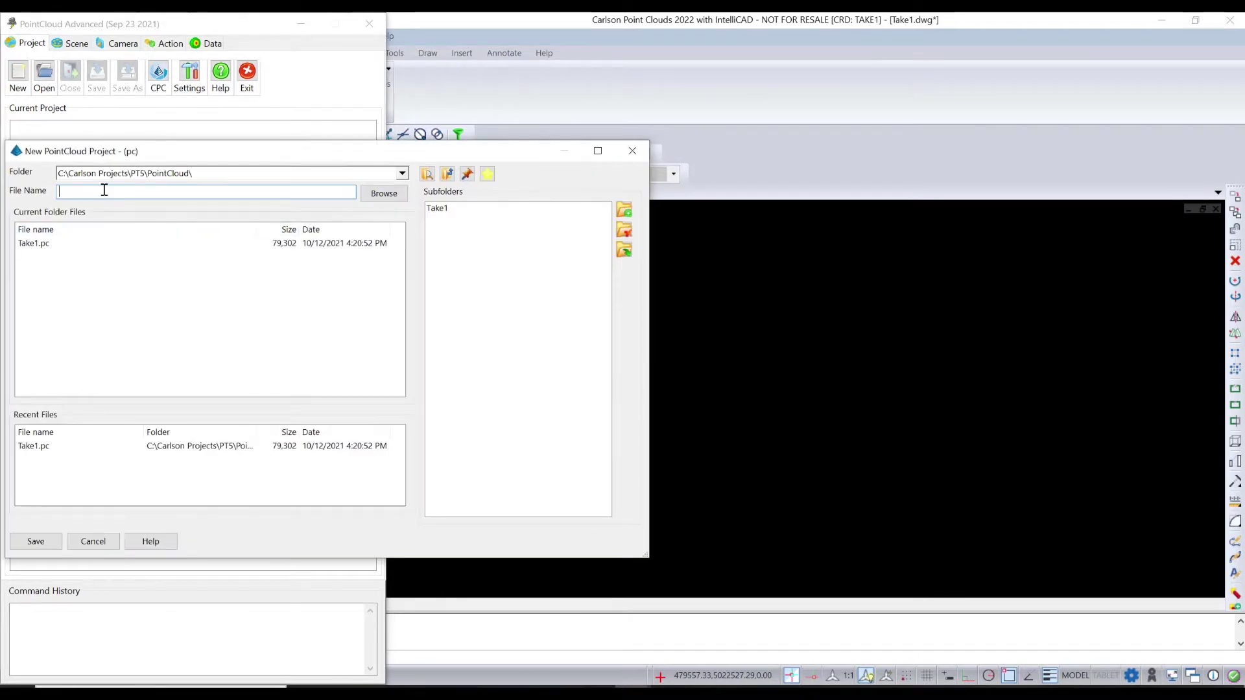
type("TAKE2")
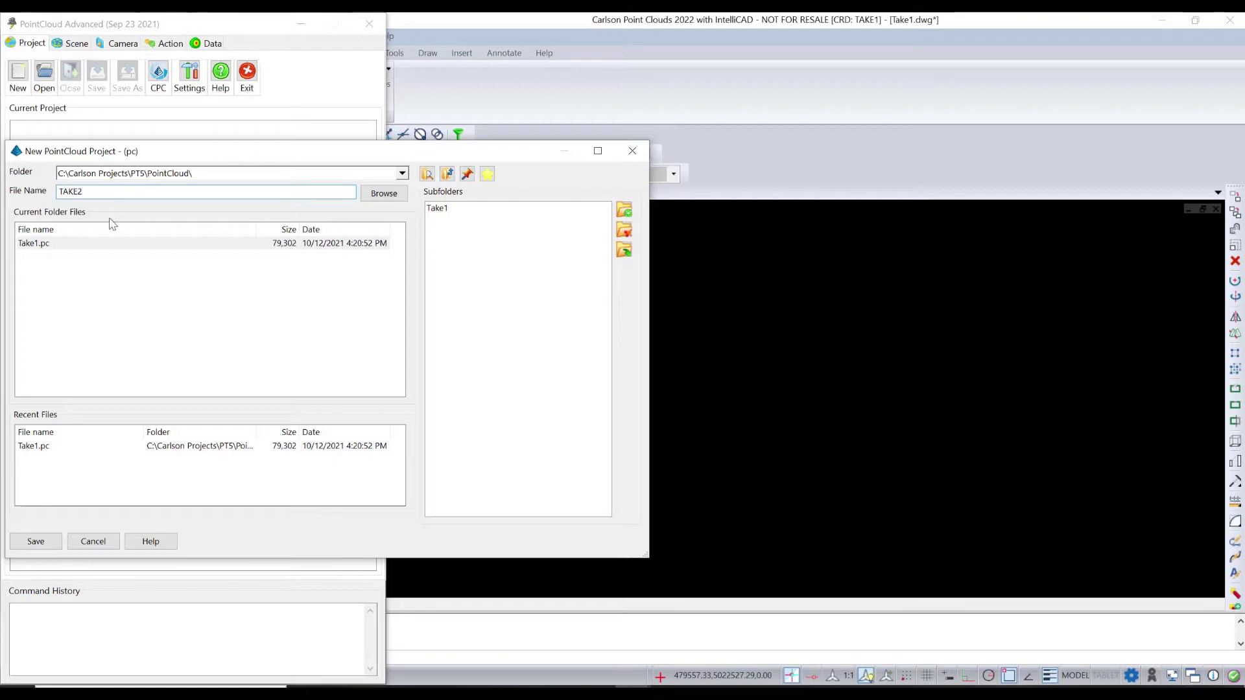
key("BackSpace")
type("5")
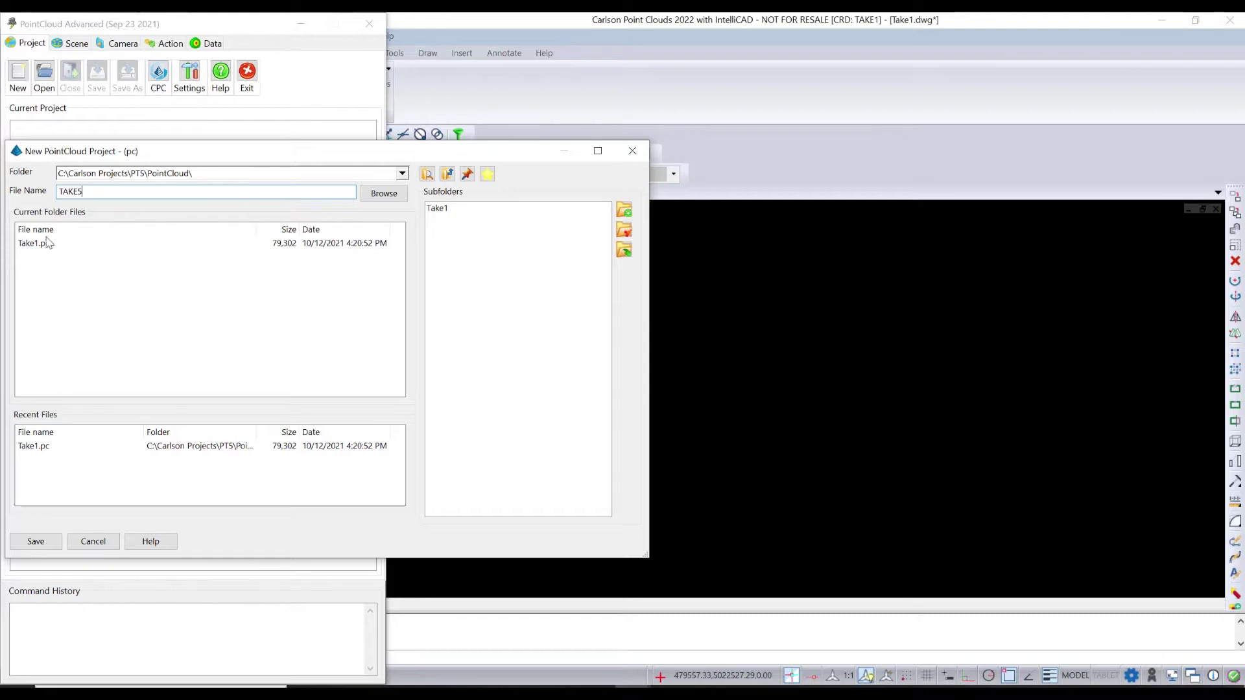
left_click(38, 547)
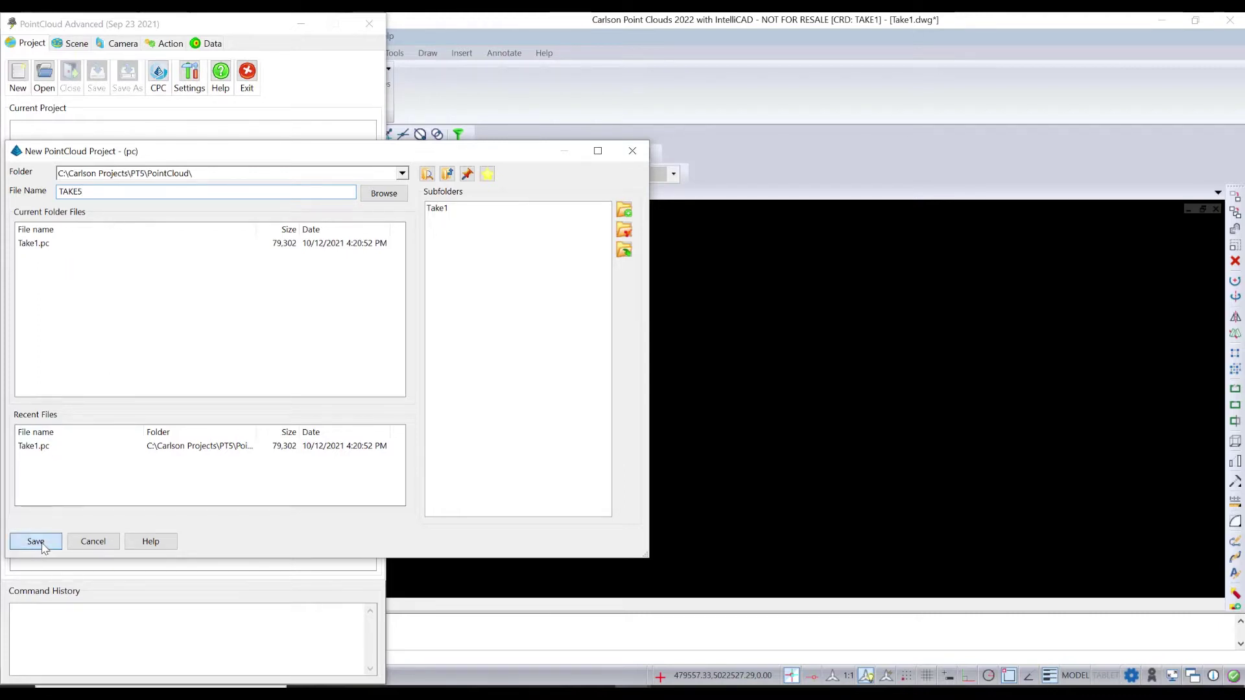
Import the LIDAR file 479_5022_201901.laz into the project's clouds, with all its classifications added as regions
right_click(62, 143)
mouse_move(112, 162)
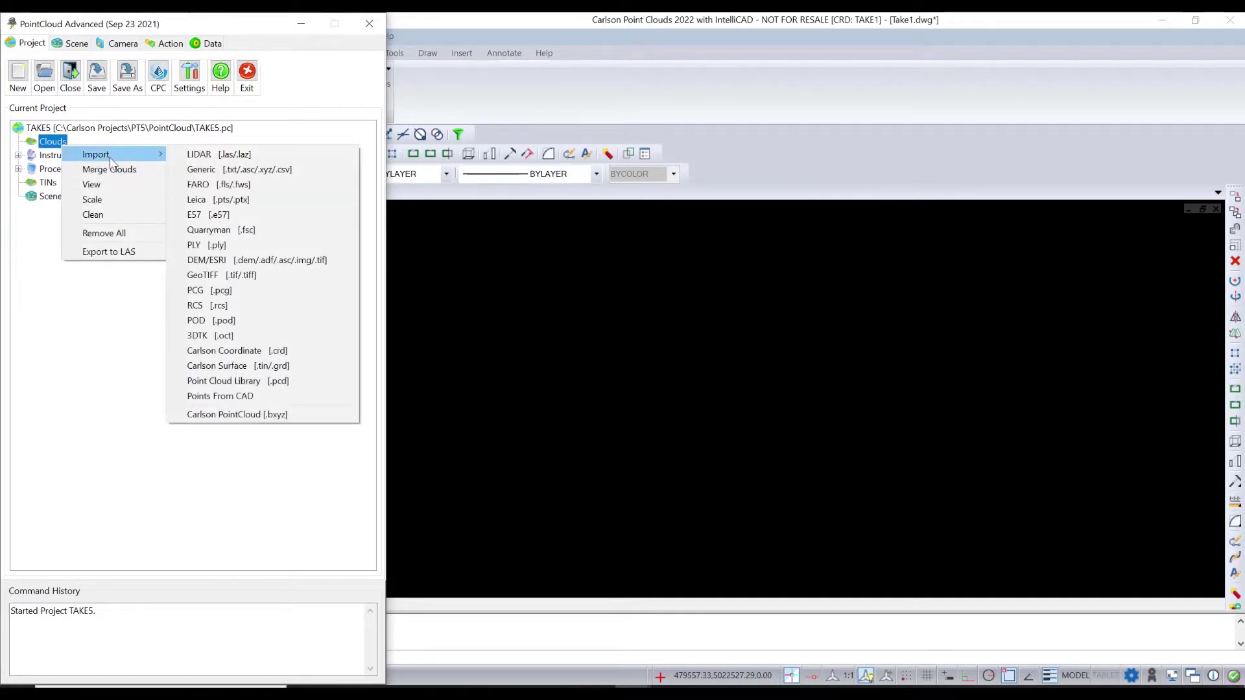
left_click(254, 162)
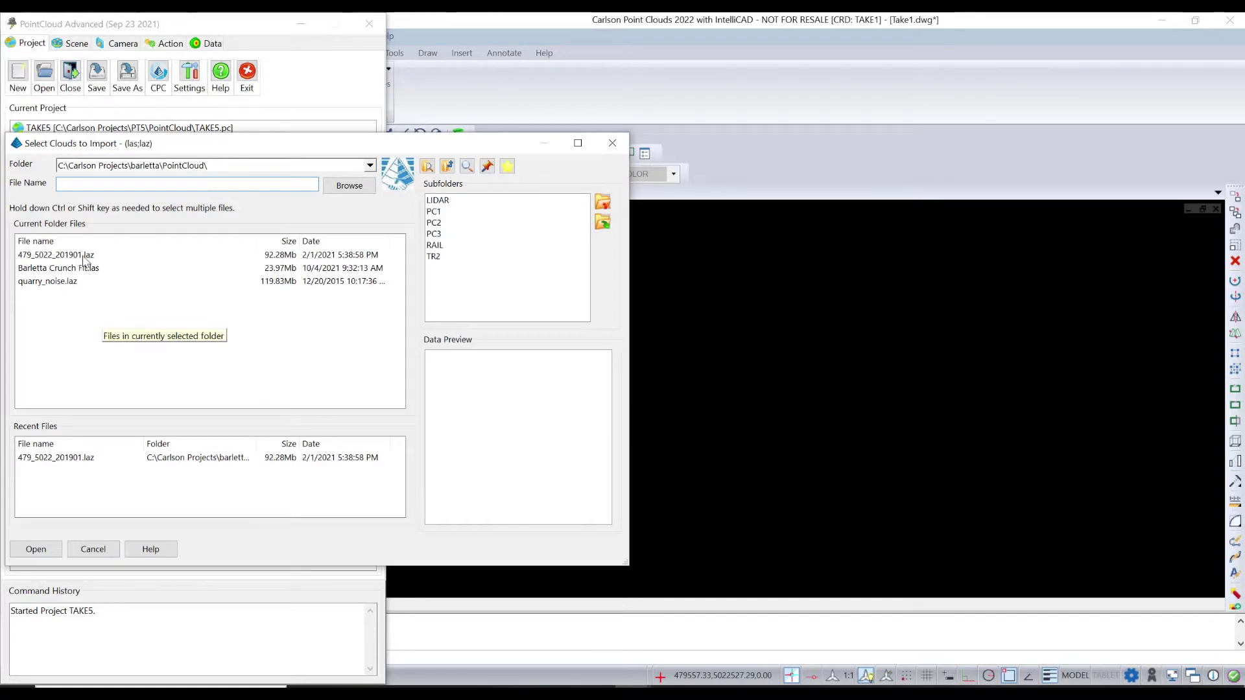
left_click(84, 256)
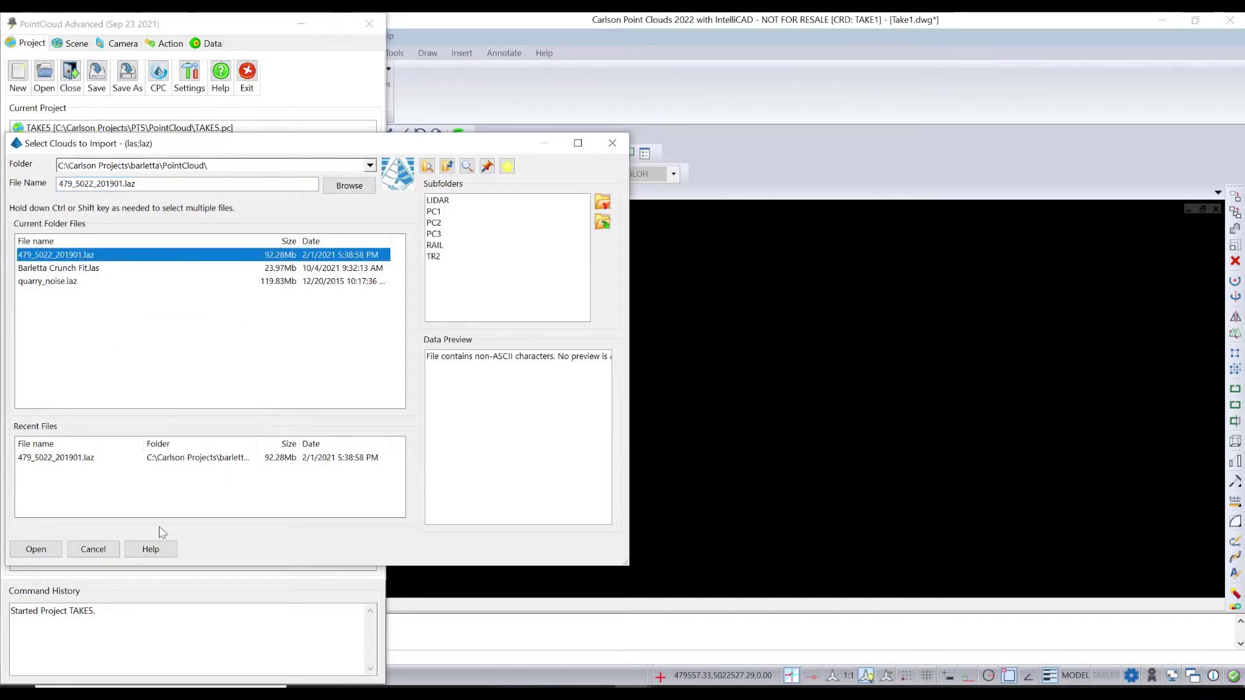
left_click(38, 551)
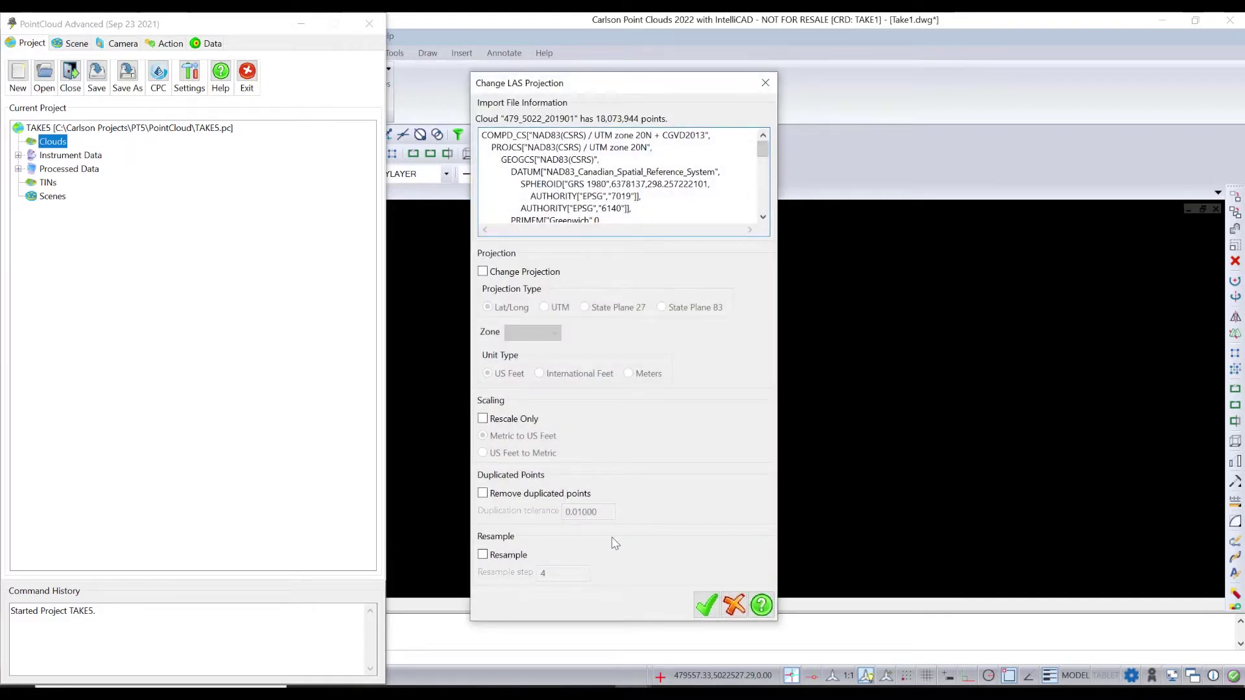
left_click(707, 606)
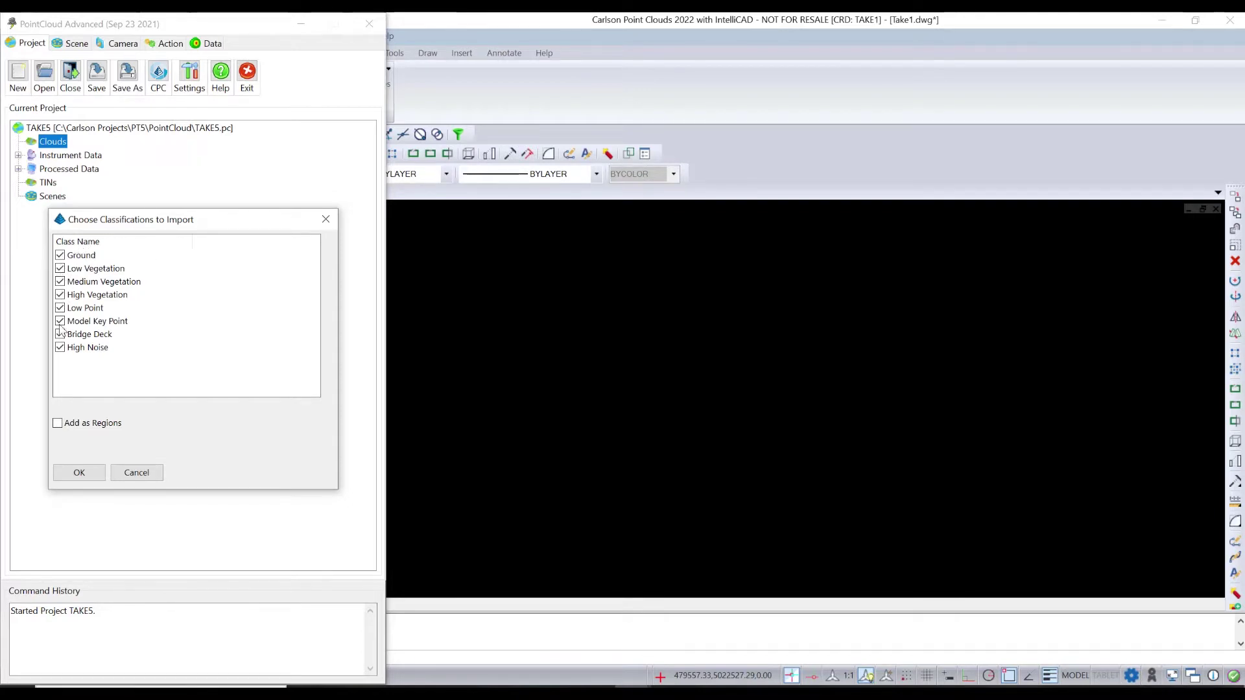
left_click(58, 424)
left_click(91, 477)
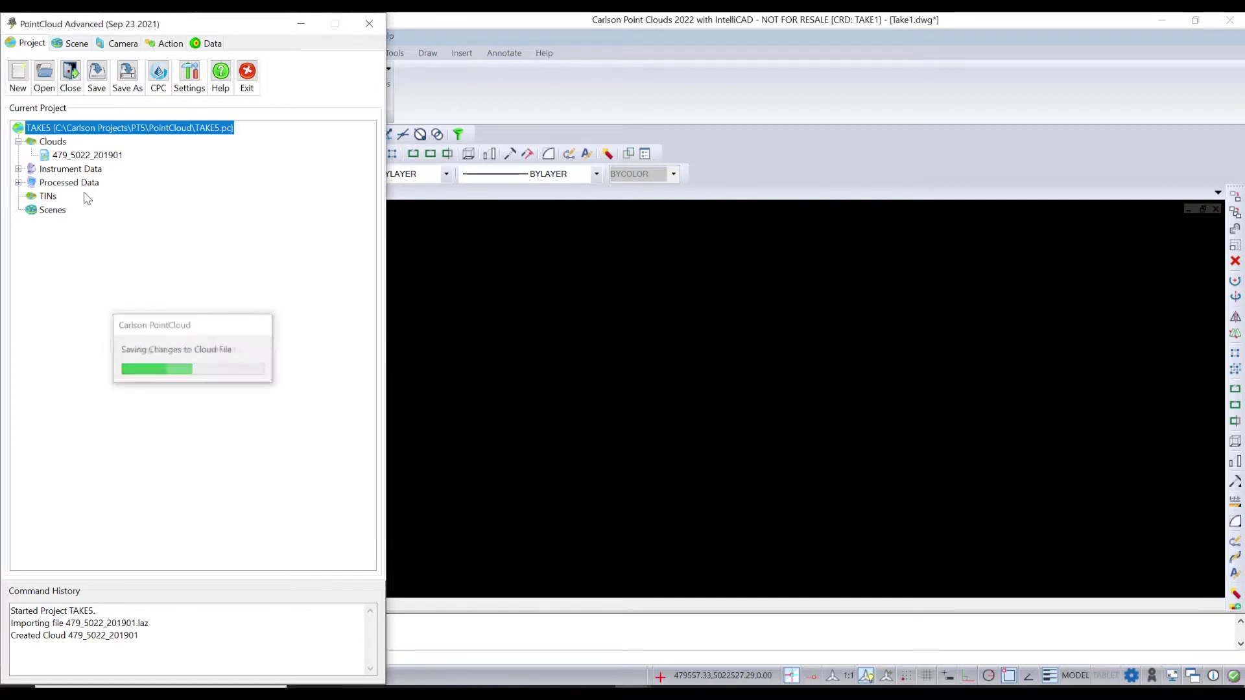
Check the properties of the imported 479_5022_201901 cloud, including its point count and coordinate extents
right_click(107, 161)
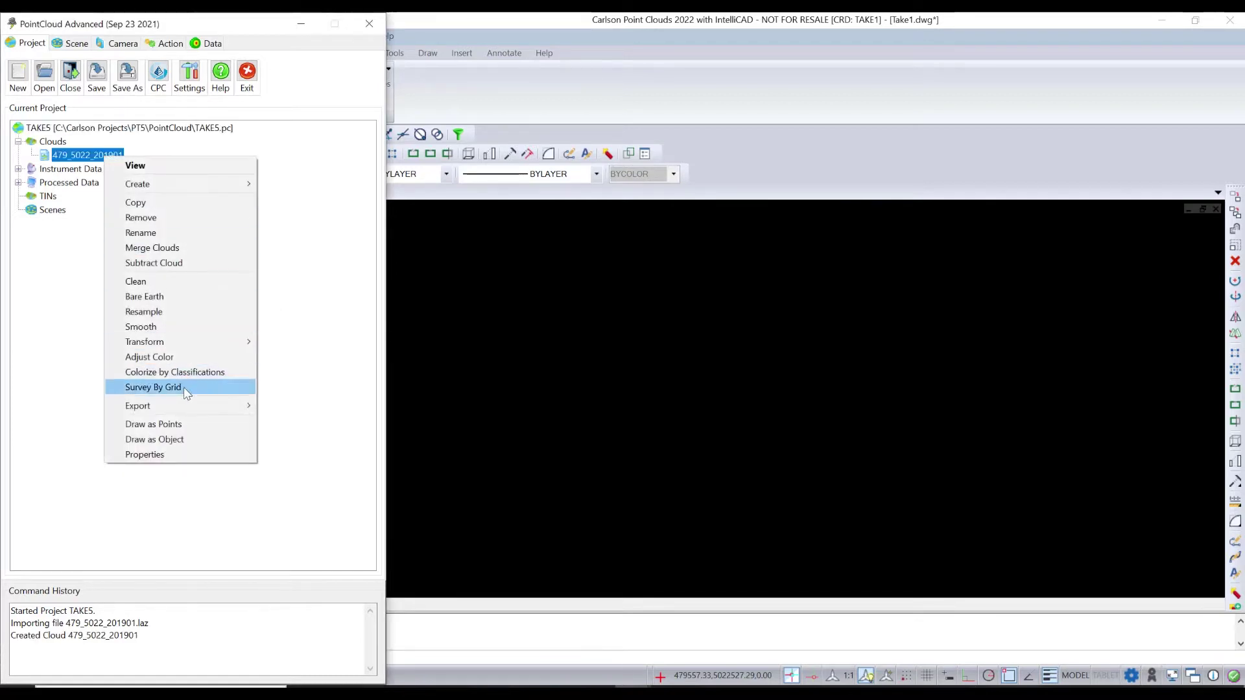
left_click(191, 454)
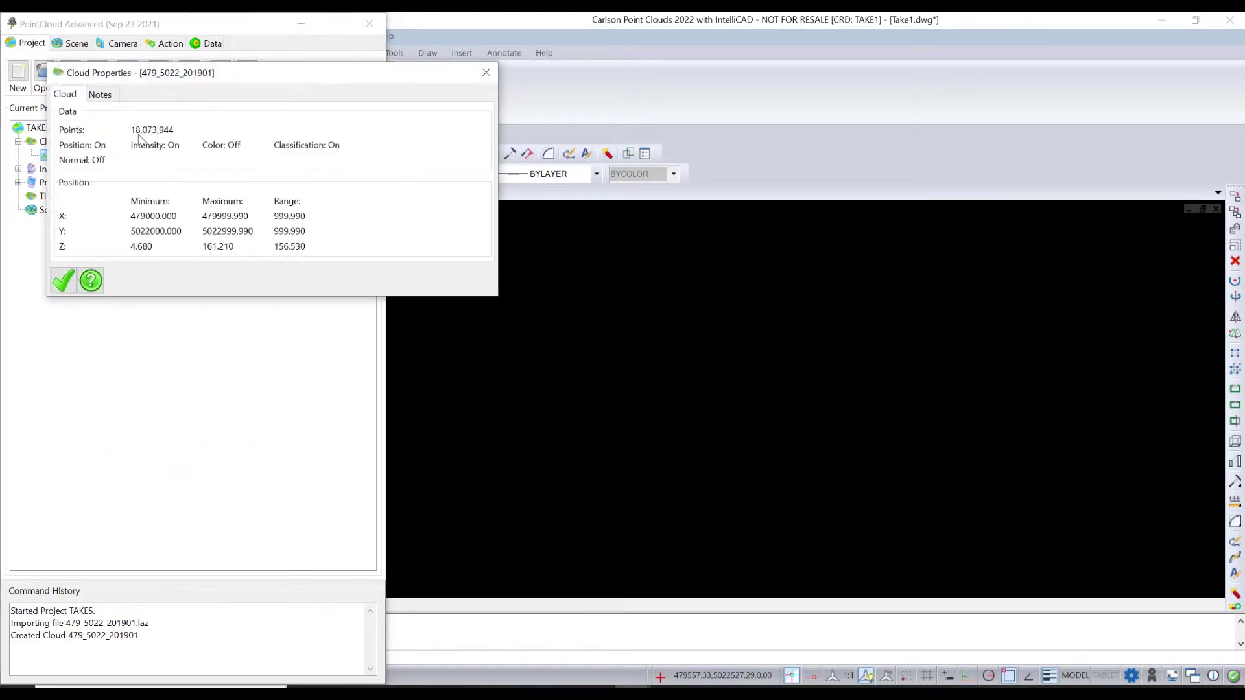
left_click(486, 72)
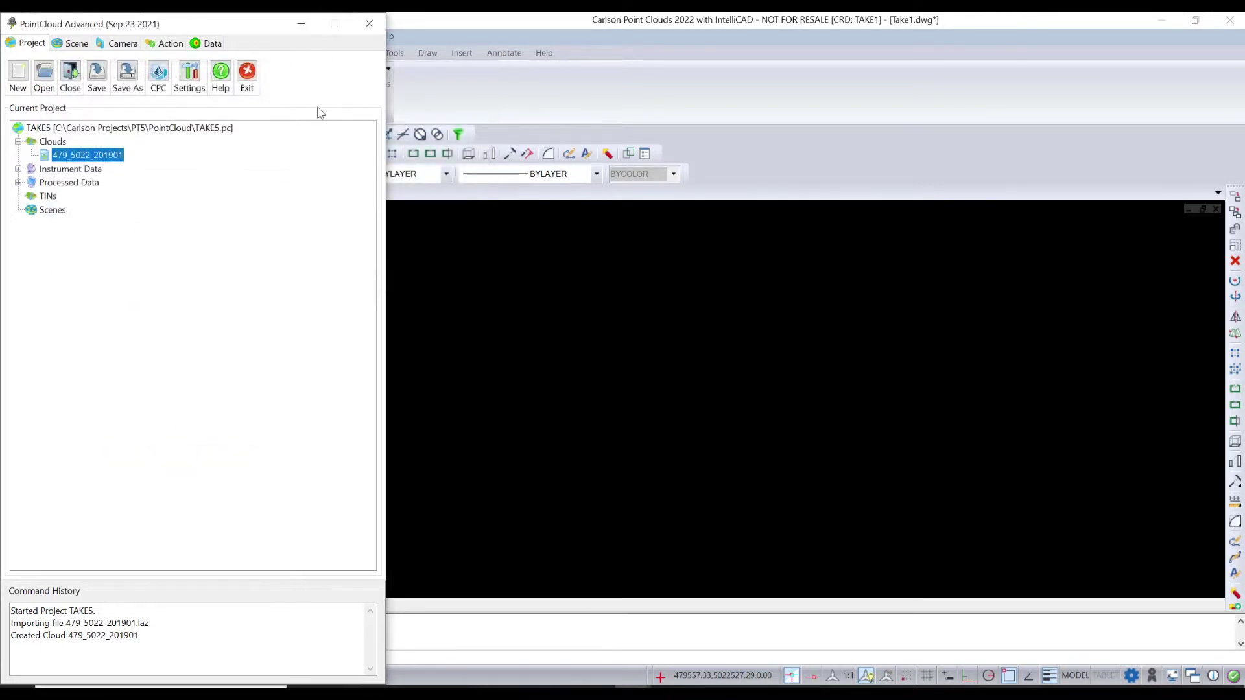
Create a new 3D plan-view scene of the 479_5022_201901 cloud using the Simple color category
double_click(108, 158)
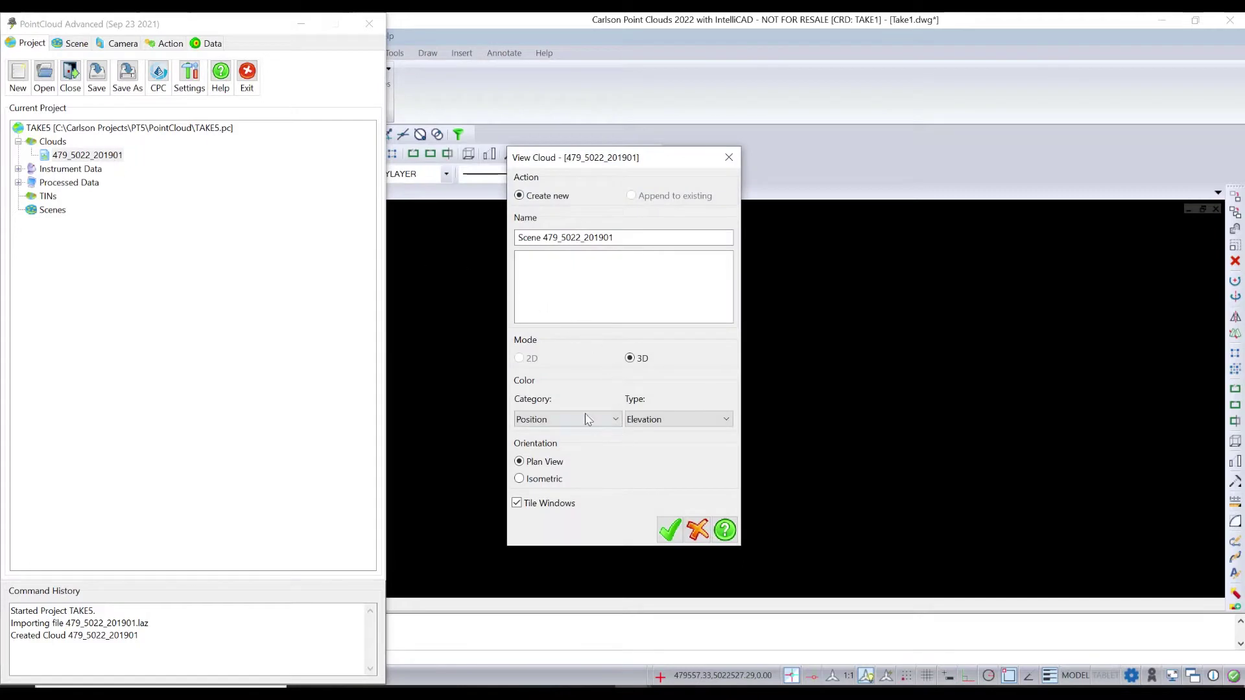
left_click(569, 418)
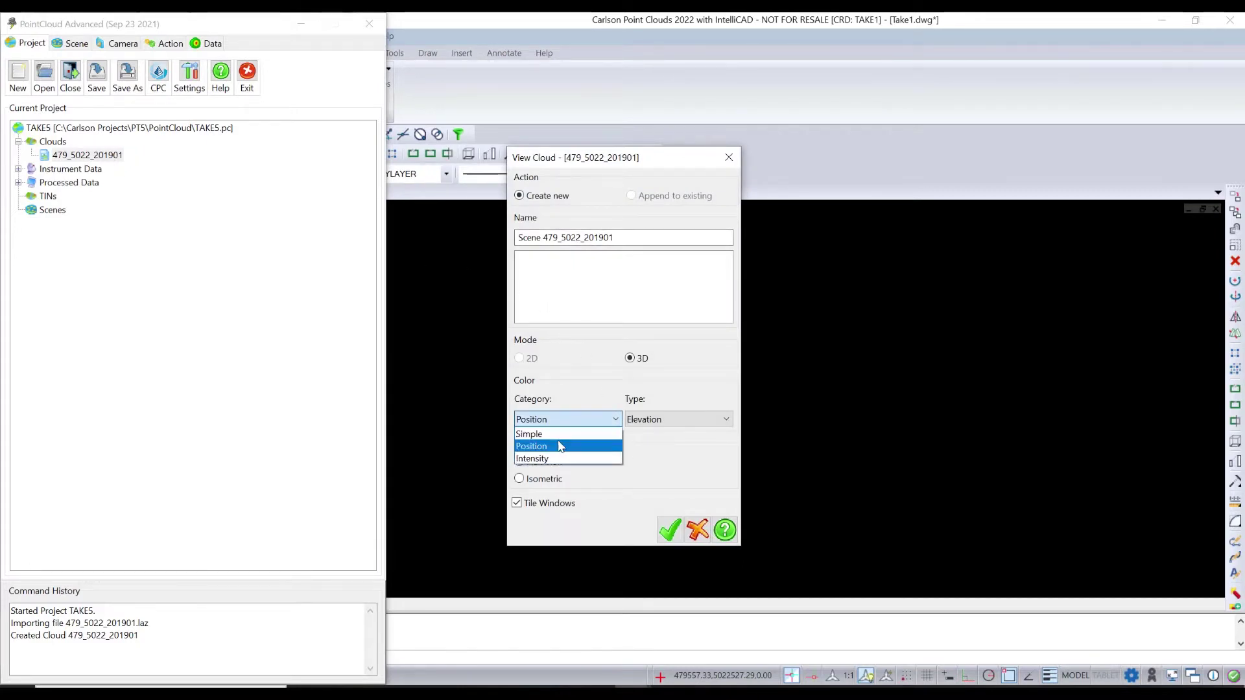
left_click(565, 426)
left_click(689, 422)
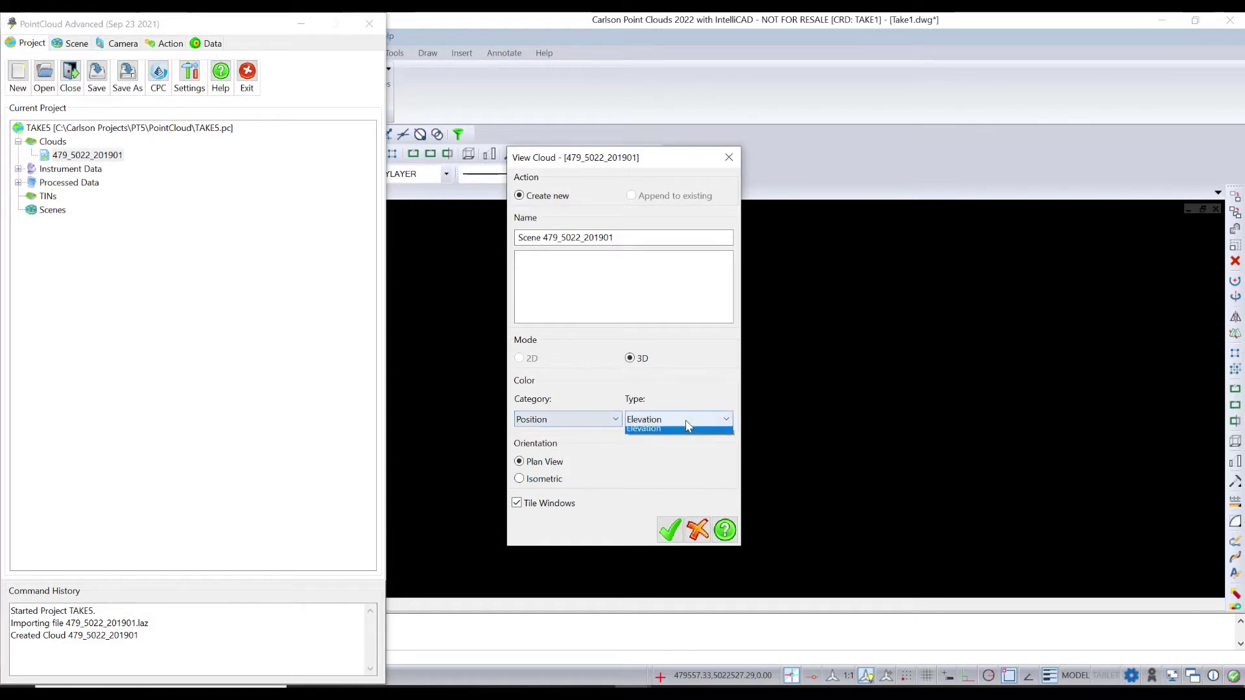
left_click(569, 420)
left_click(569, 419)
left_click(566, 431)
left_click(670, 530)
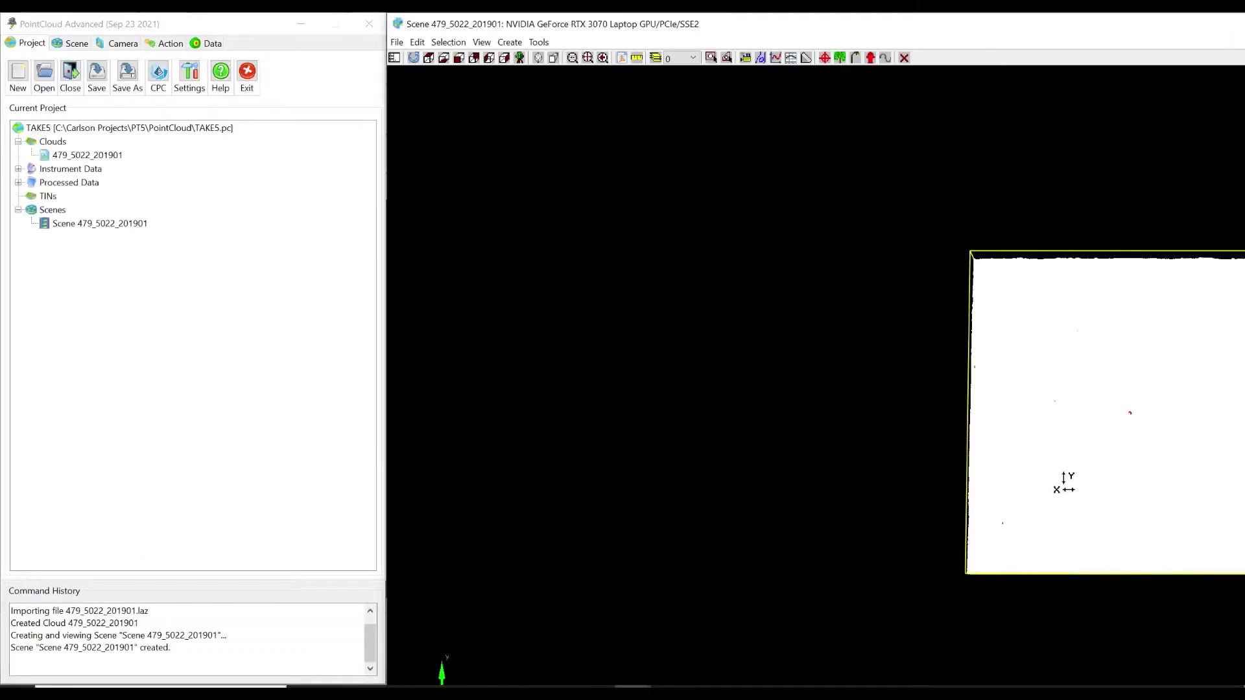
left_click_drag(1048, 231, 1079, 399)
scroll(1096, 422, "up", 6)
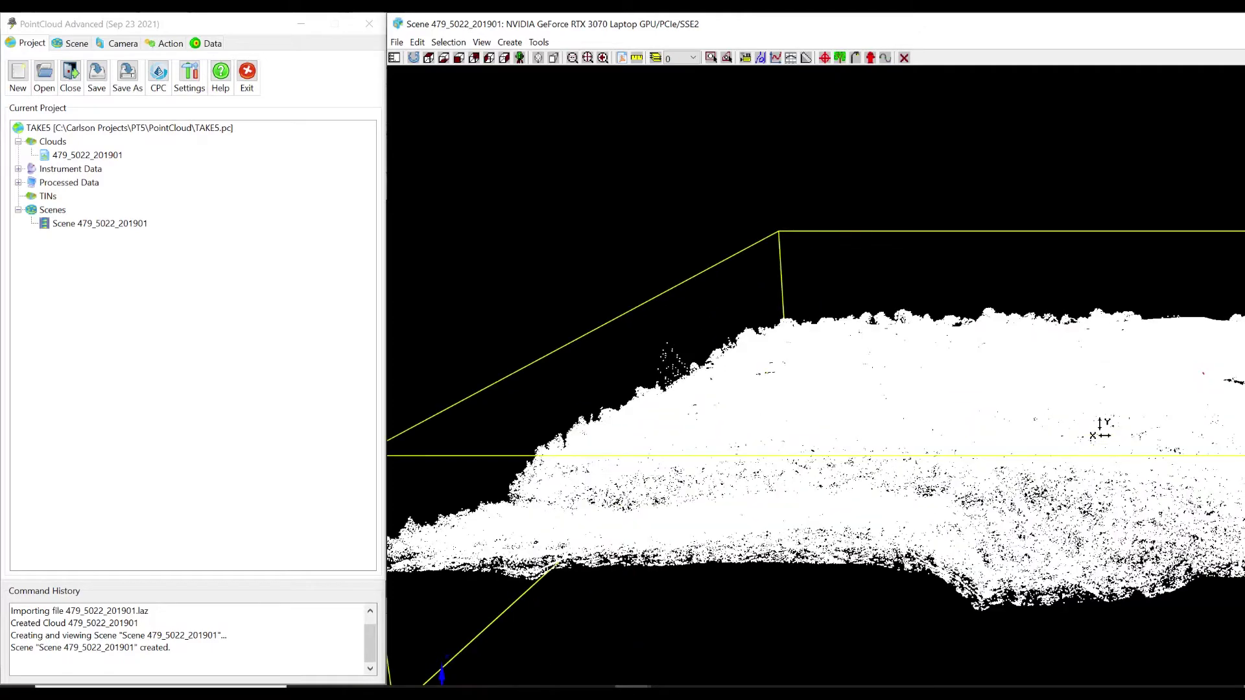
scroll(1100, 429, "down", 2)
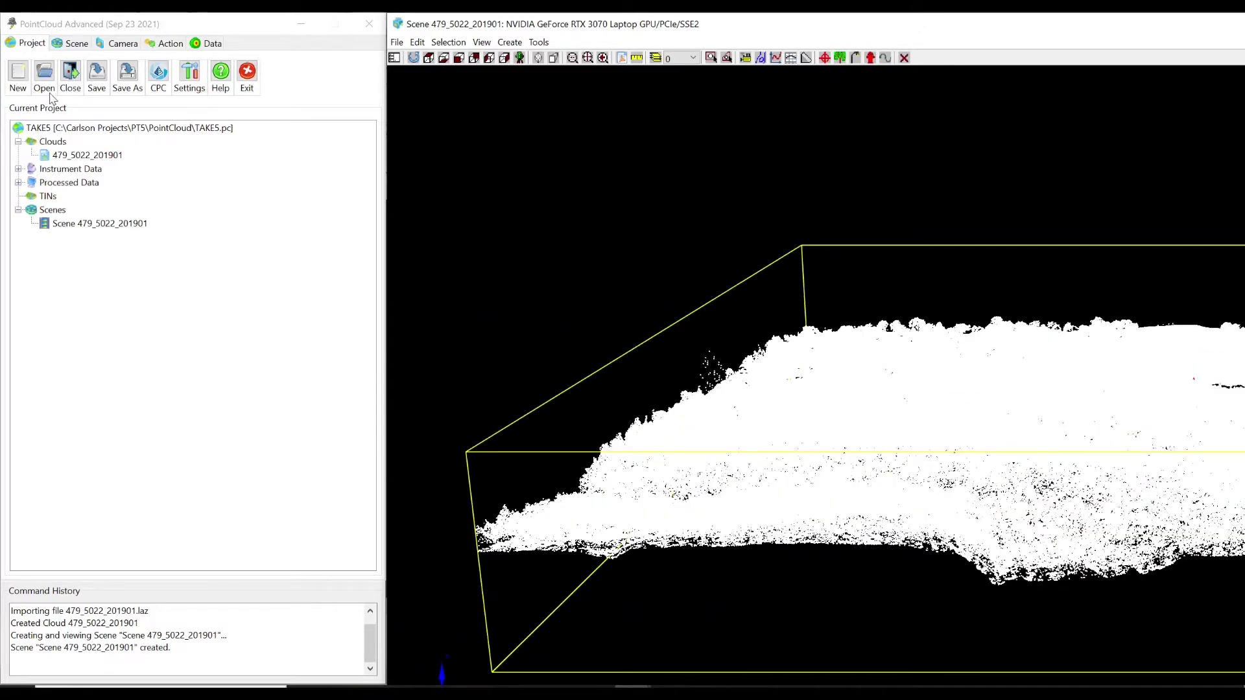
Create a second 3D plan-view scene of the cloud, colored by position with the Elevation type
double_click(82, 156)
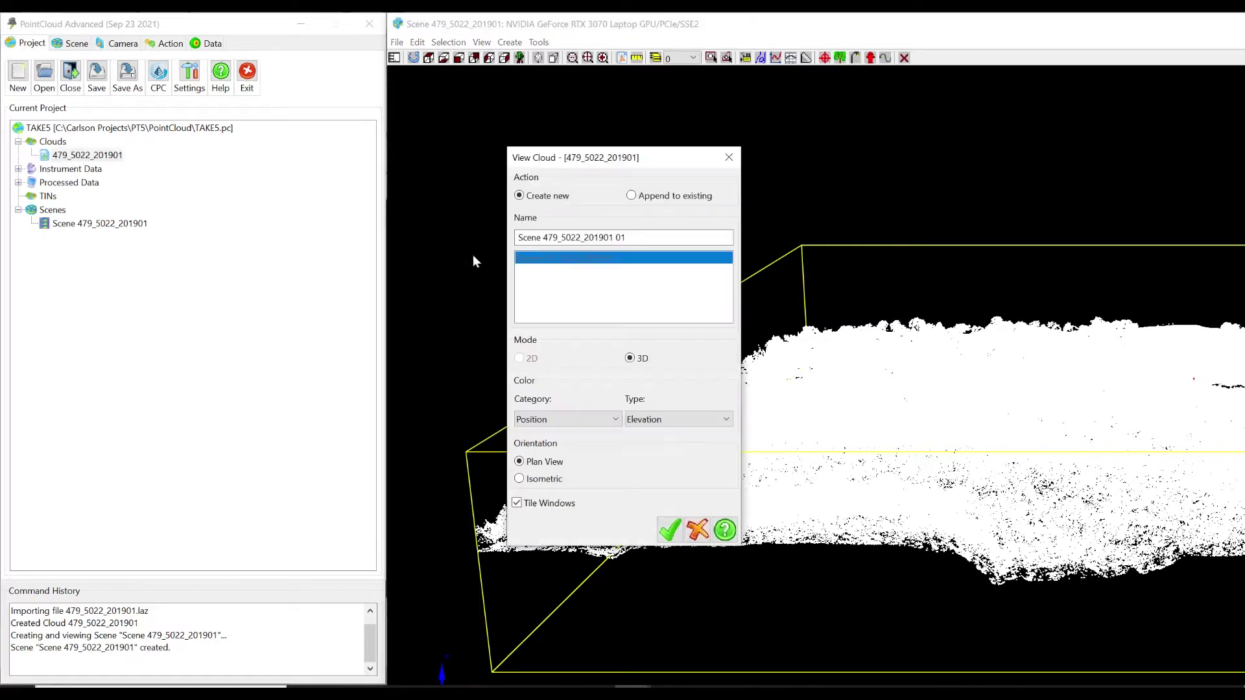
left_click(670, 530)
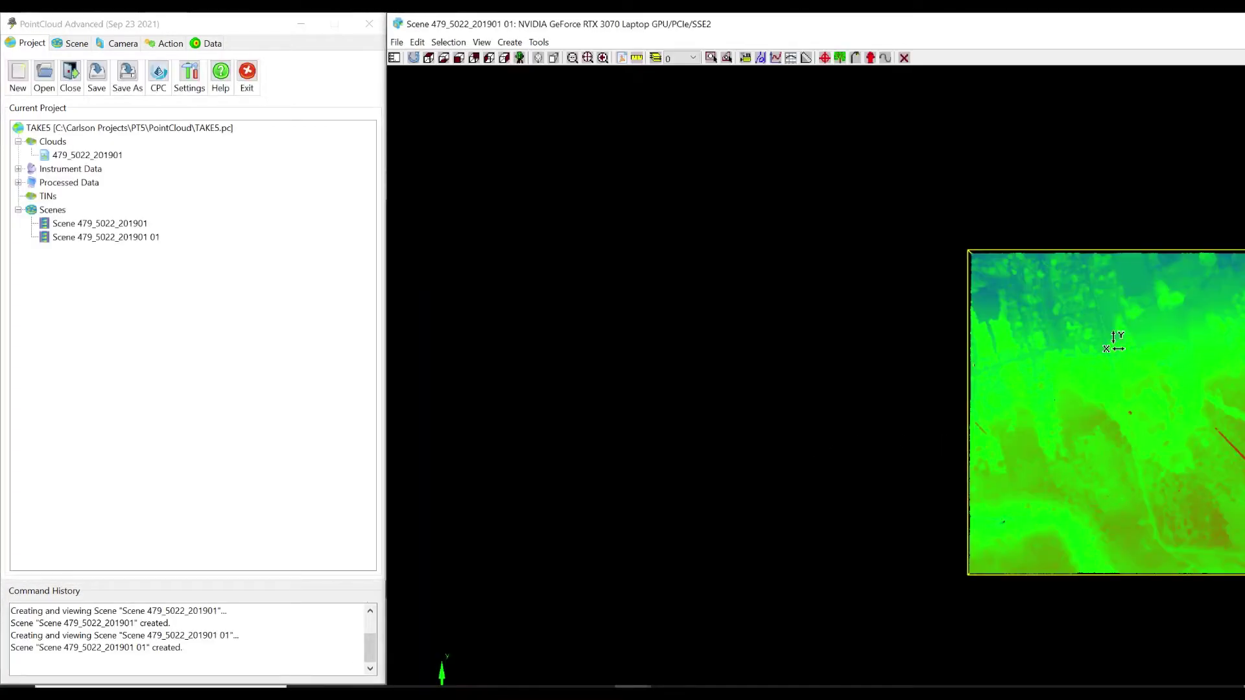
left_click_drag(1113, 342, 1128, 279)
middle_click_drag(1156, 403, 864, 402)
left_click_drag(866, 405, 782, 251)
left_click_drag(801, 343, 869, 279)
scroll(833, 275, "up", 5)
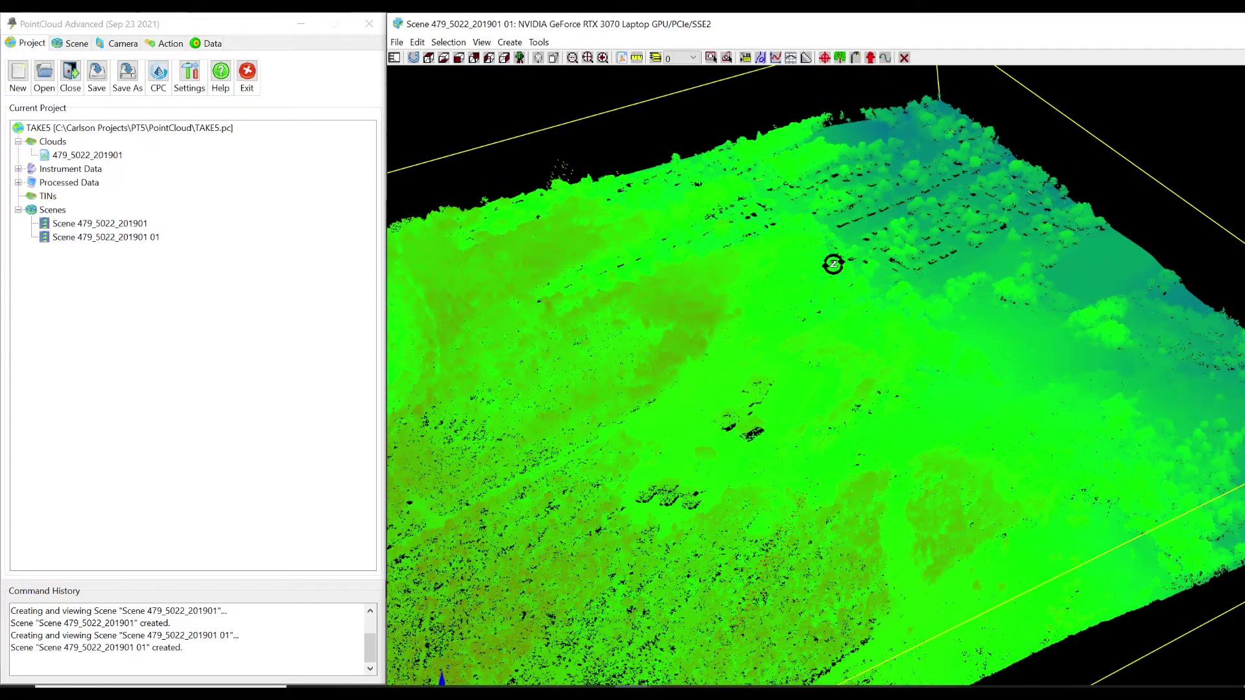
scroll(752, 519, "down", 2)
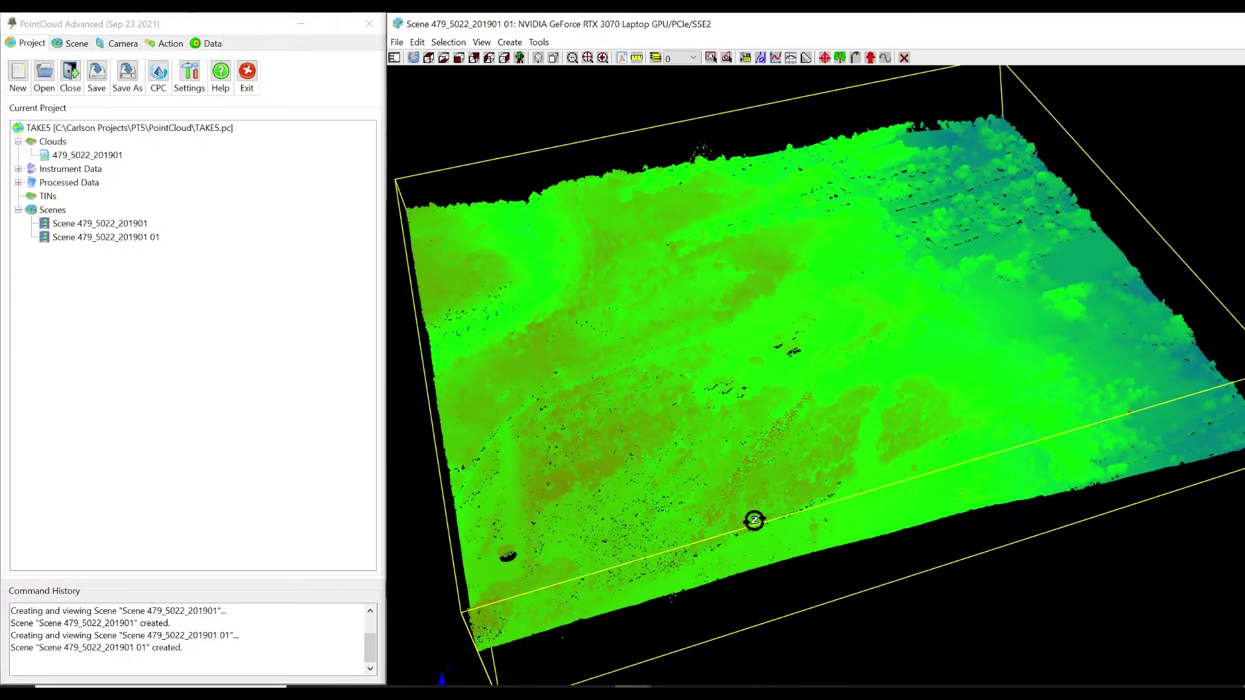
Hide every region except Ground in the elevation-colored scene, from Low Vegetation through Bridge Deck and High Noise
left_click(75, 42)
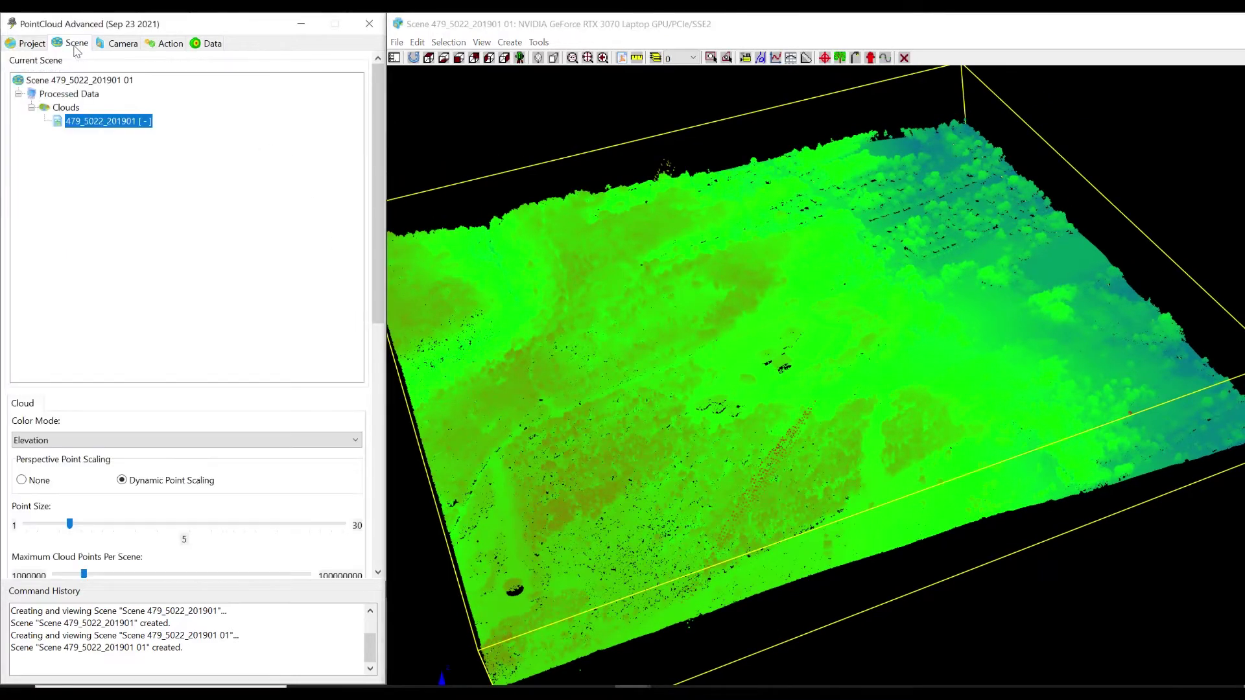
left_click_drag(375, 274, 383, 551)
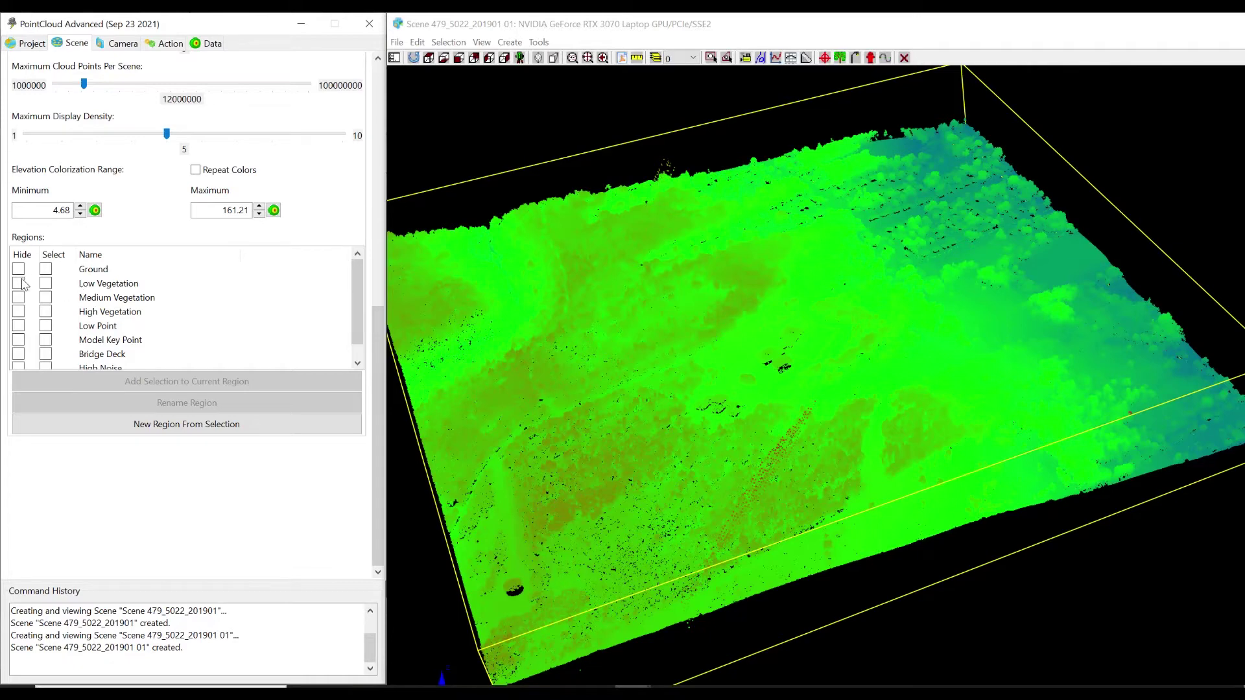
left_click(19, 313)
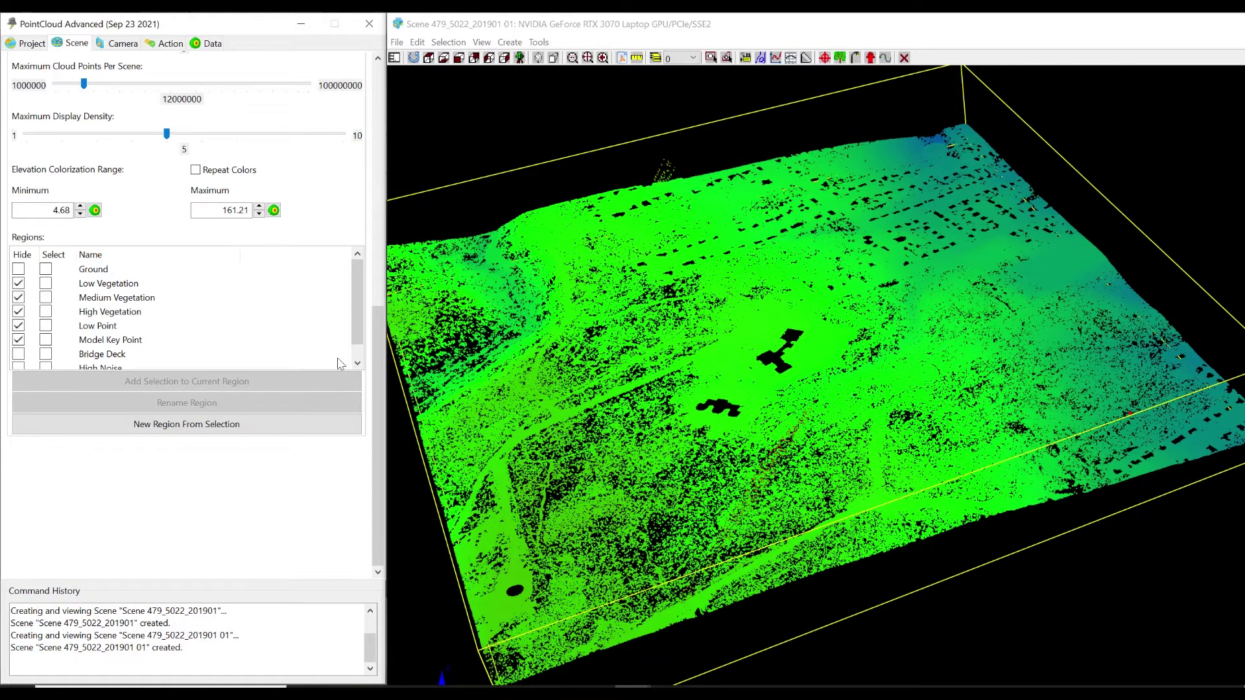
left_click(357, 363)
left_click(18, 341)
left_click(18, 354)
Examine the remaining ground points from several angles, including the gaps where buildings and vegetation were hidden
left_click_drag(752, 447, 835, 347)
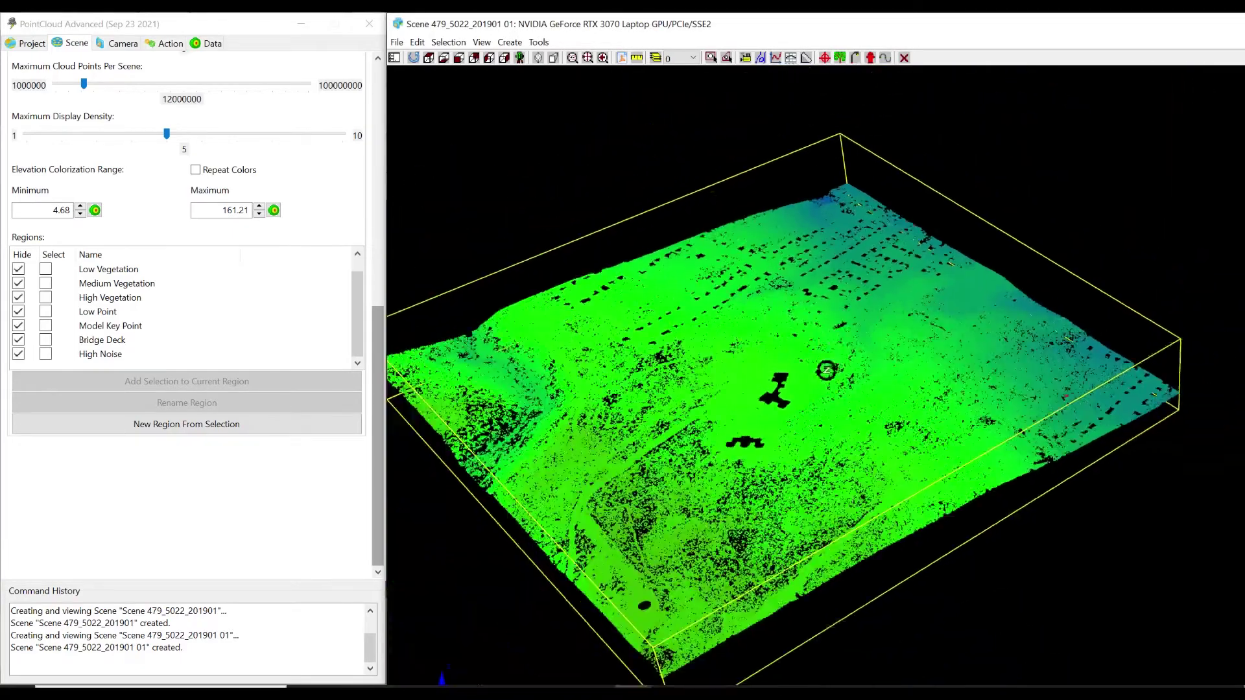
left_click_drag(774, 611, 751, 457)
scroll(747, 339, "up", 5)
scroll(747, 339, "down", 5)
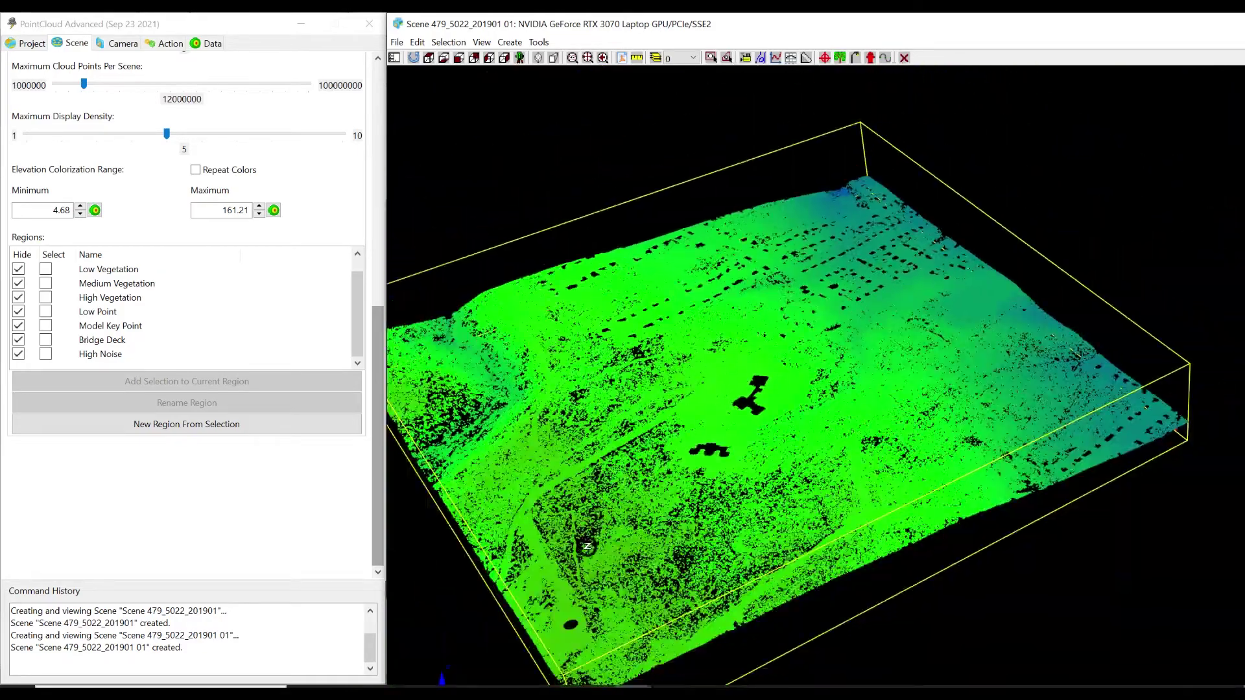
left_click_drag(585, 547, 831, 376)
left_click_drag(574, 449, 834, 384)
scroll(832, 383, "up", 5)
scroll(825, 381, "down", 3)
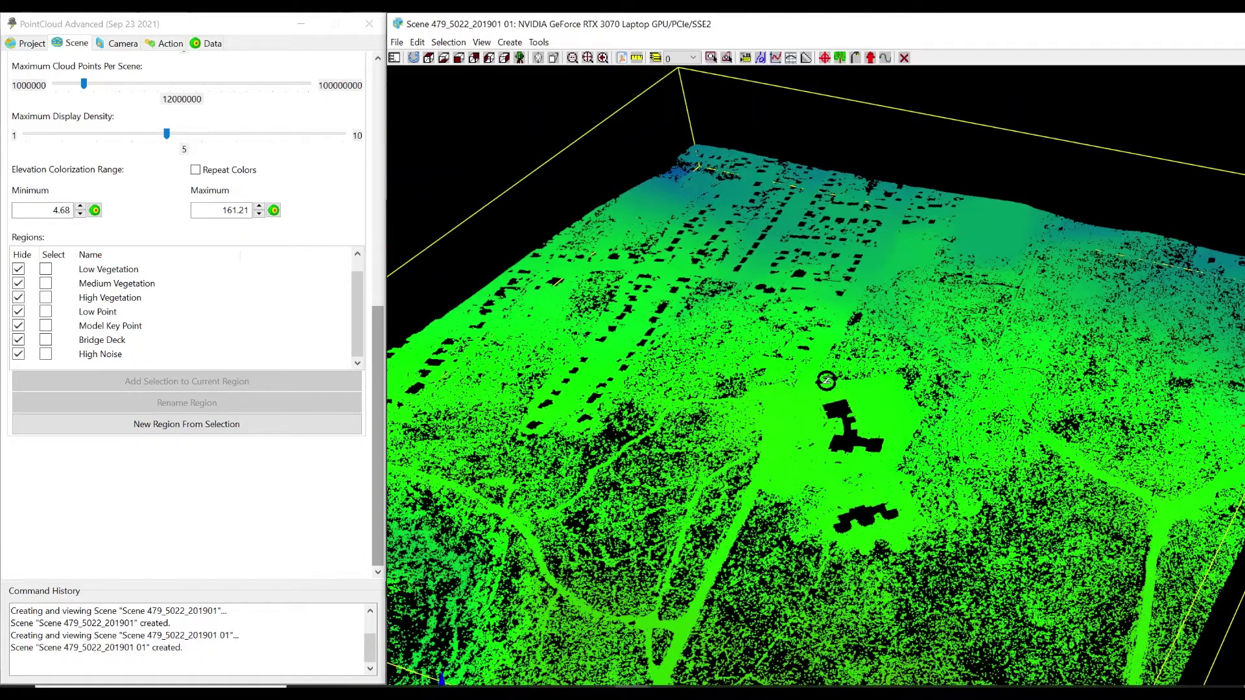
scroll(826, 381, "down", 3)
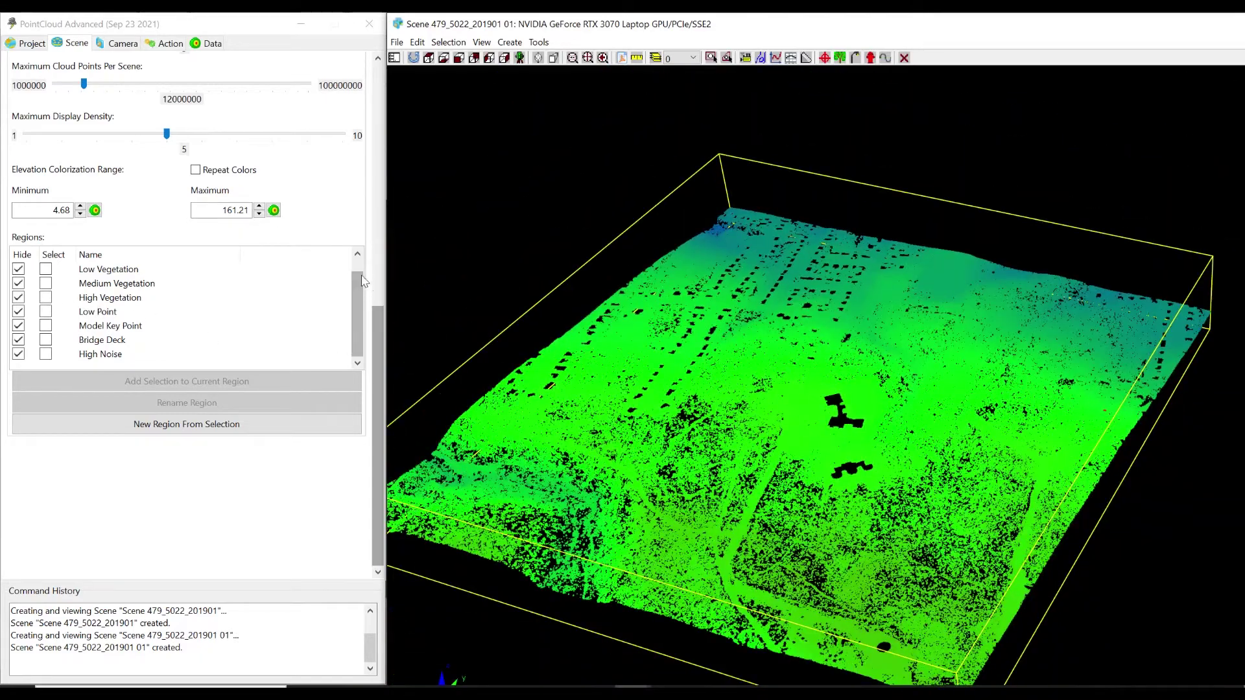
Select all points of the Ground region and review the TIN creation settings for the elevation-colored scene
left_click_drag(358, 290, 356, 272)
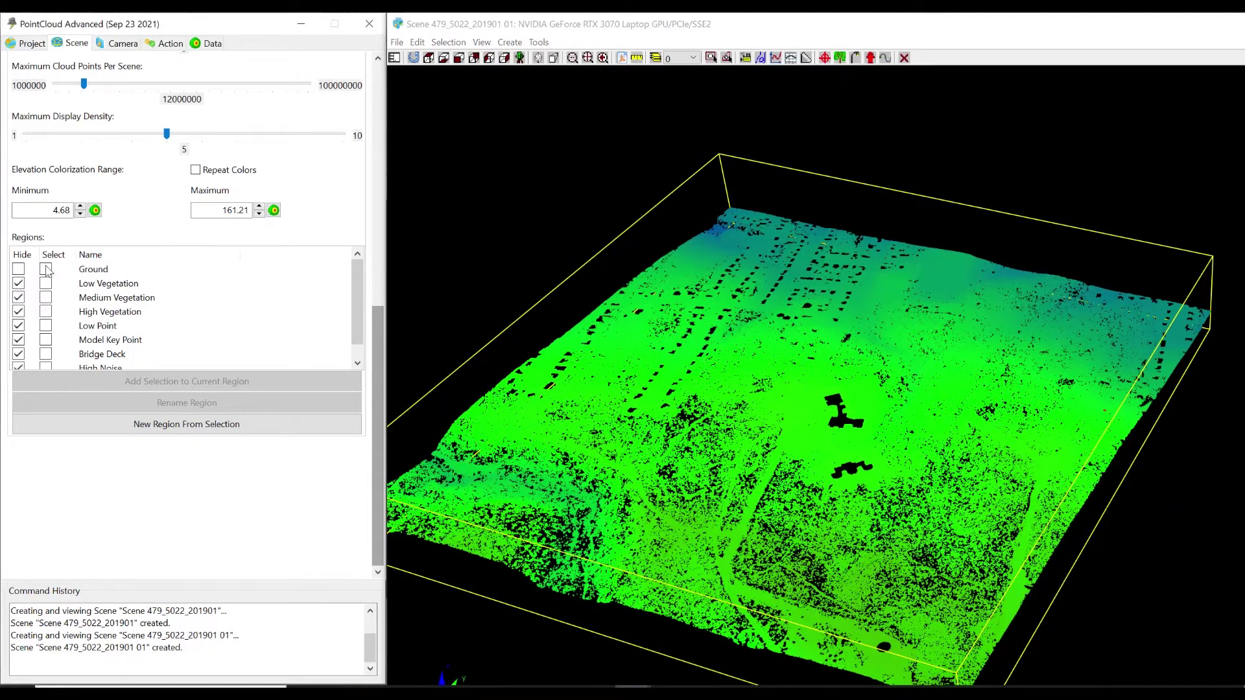
left_click(46, 269)
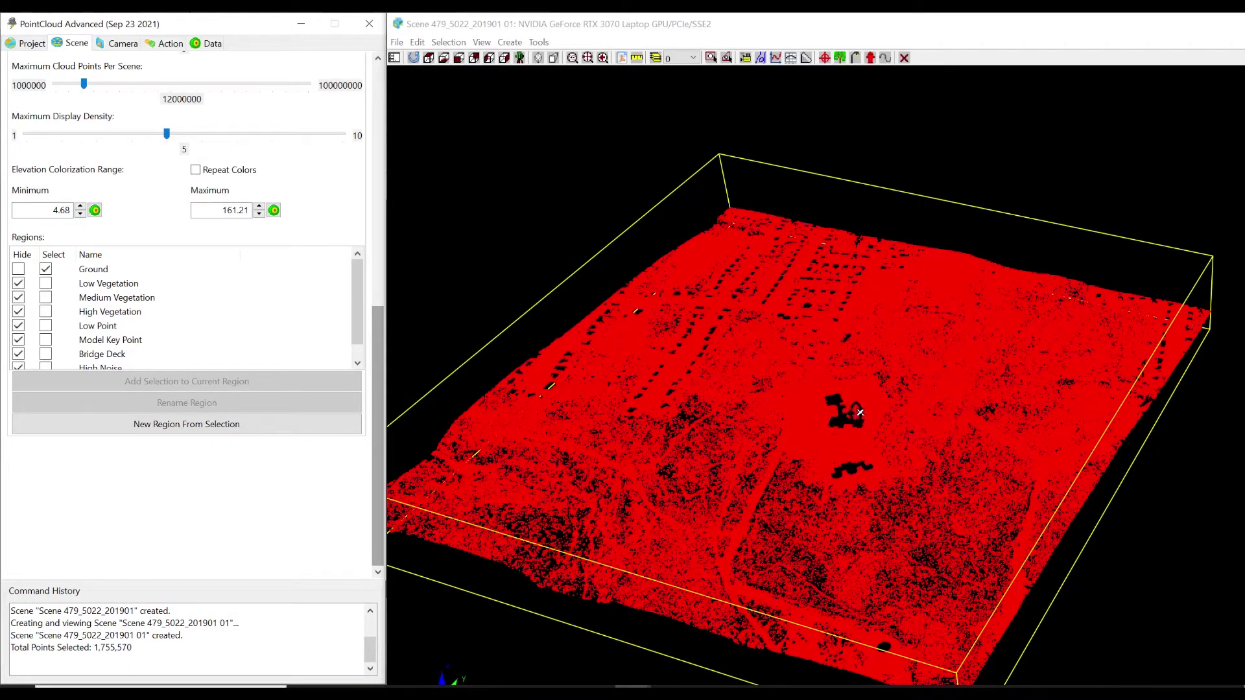
left_click(171, 44)
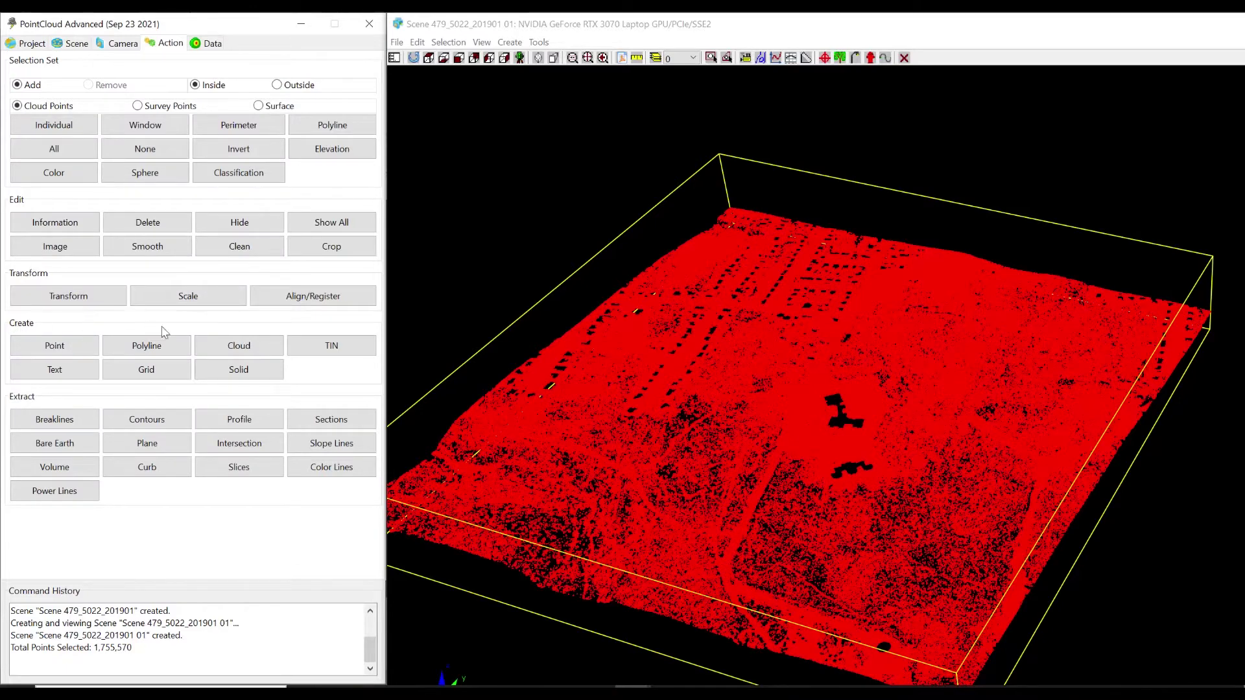
left_click(331, 349)
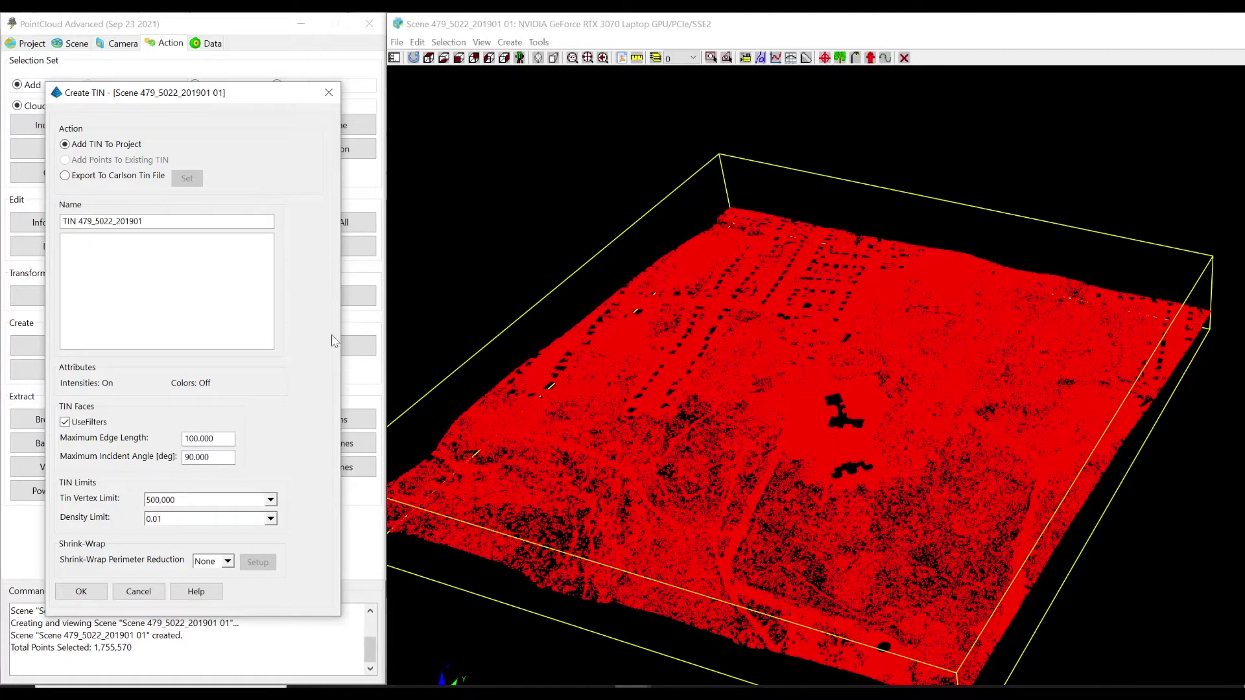
left_click(138, 592)
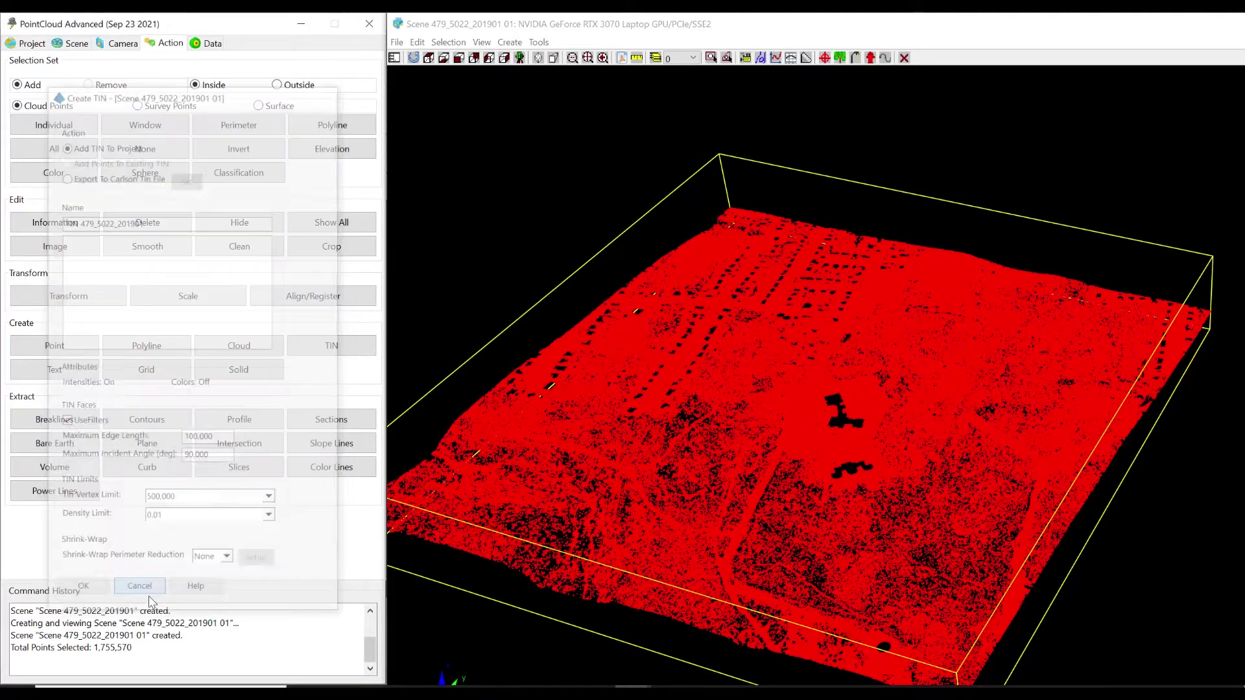
Close the point cloud project and save its changes
left_click(368, 26)
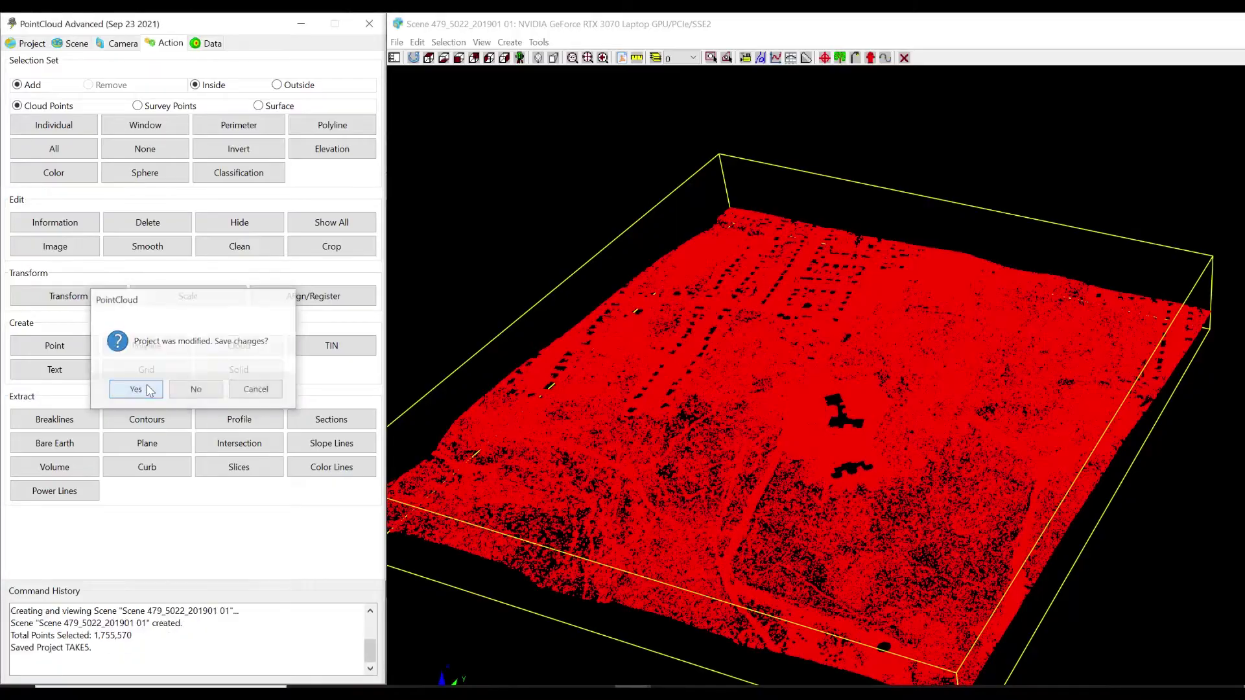
left_click(137, 391)
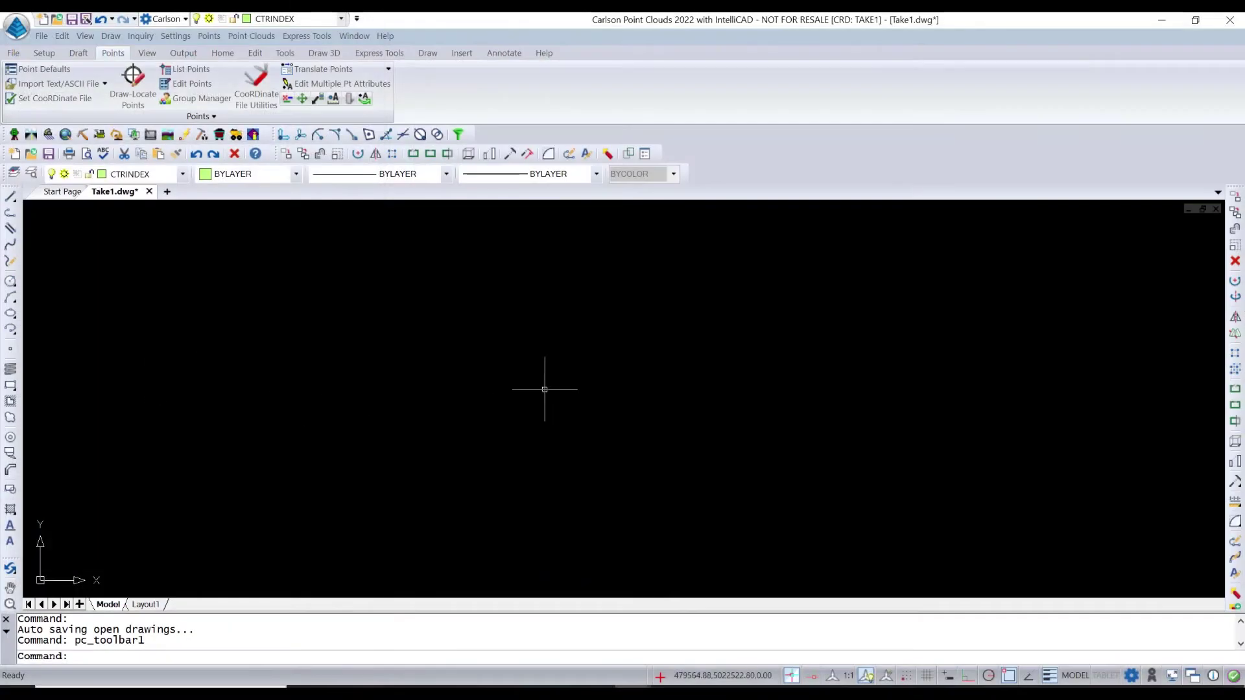
In Carlson Civil's Take1.dwg, start a Design Pad Template on the closed square pad polyline, using TAKE5.tin as the slope target surface
scroll(644, 315, "down", 5)
scroll(644, 315, "down", 10)
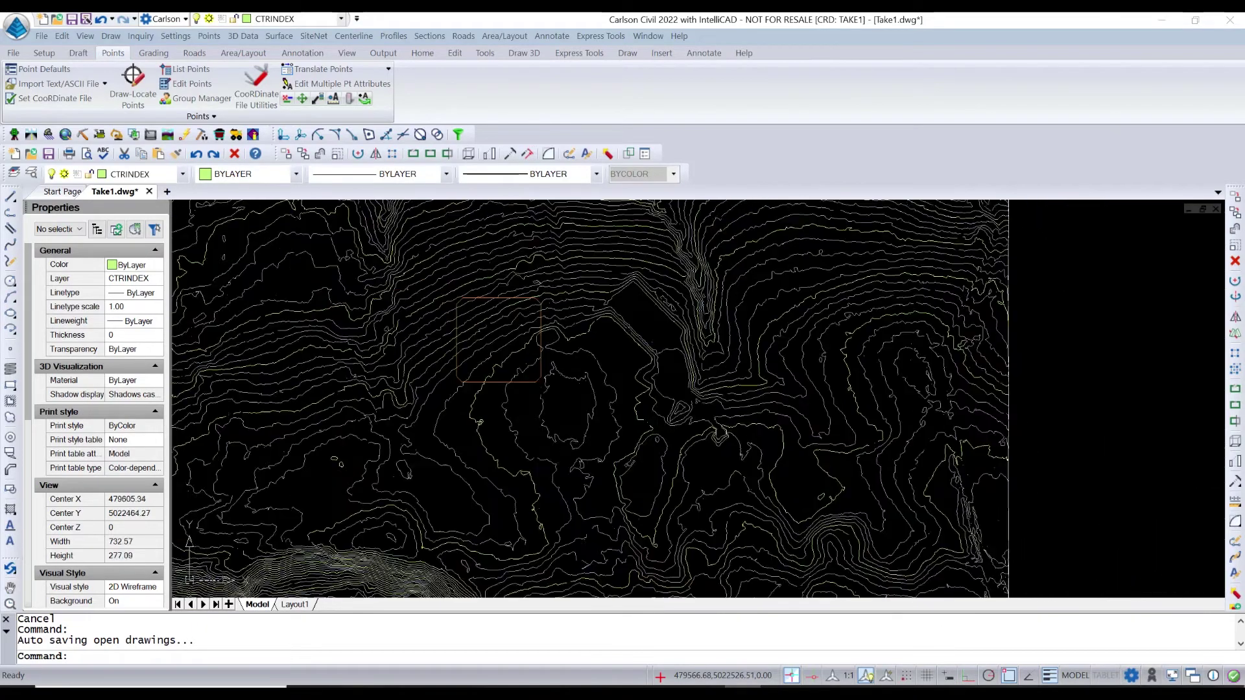
mouse_move(642, 327)
middle_mouse_down()
mouse_move(670, 443)
mouse_move(748, 437)
middle_mouse_up()
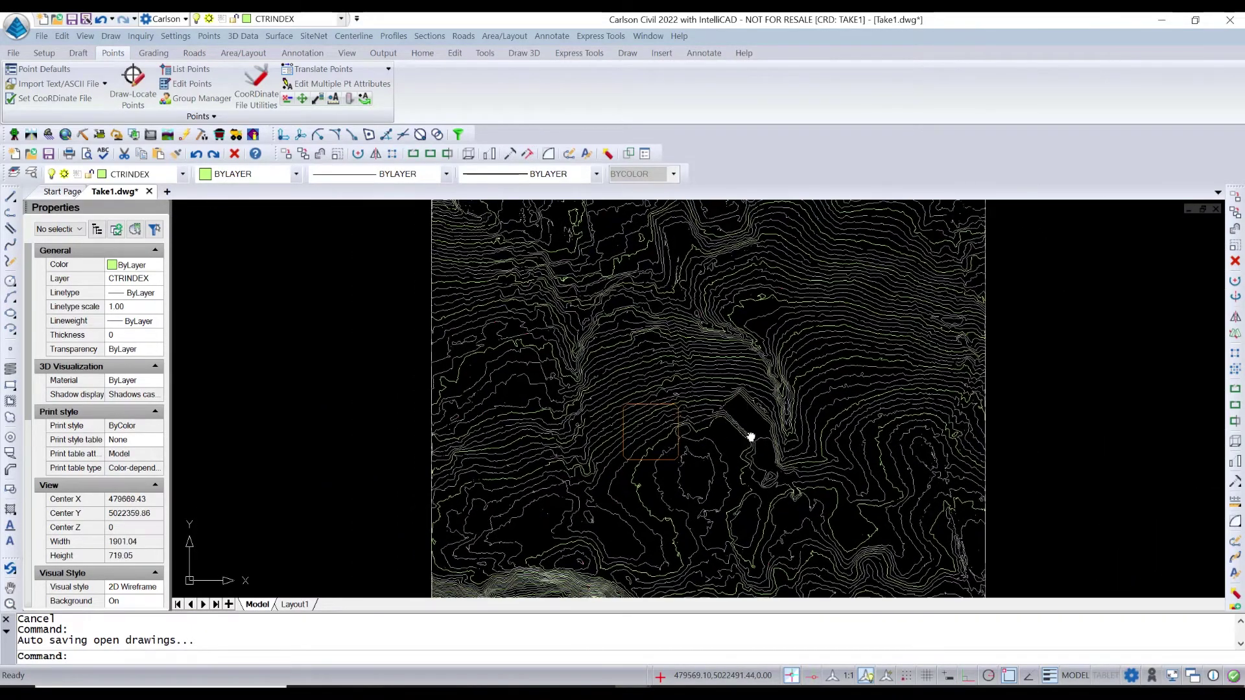
scroll(657, 437, "up", 2)
scroll(657, 437, "up", 3)
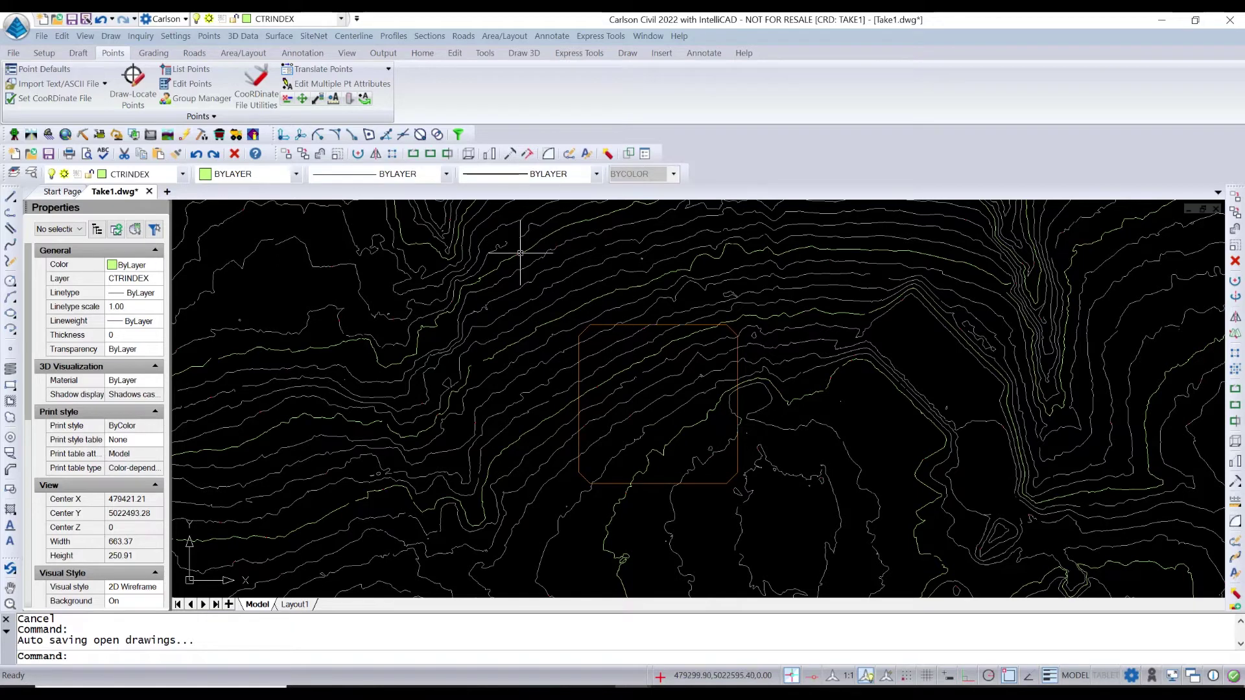
left_click(281, 36)
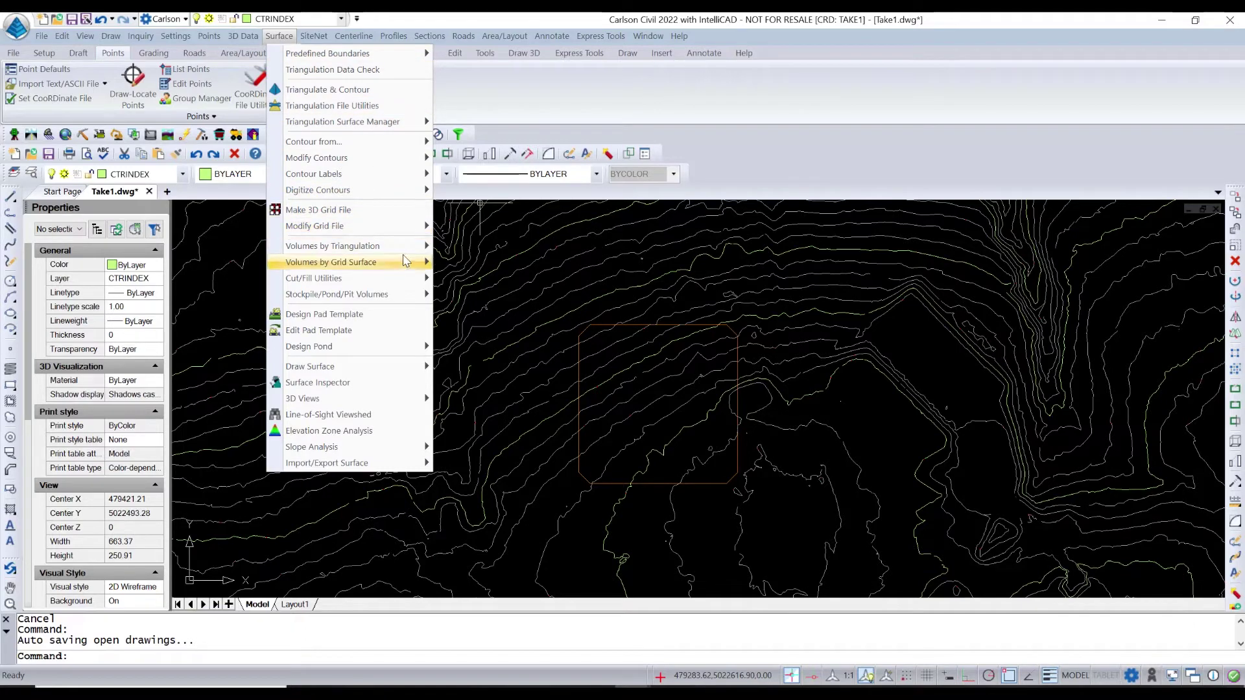
mouse_move(371, 254)
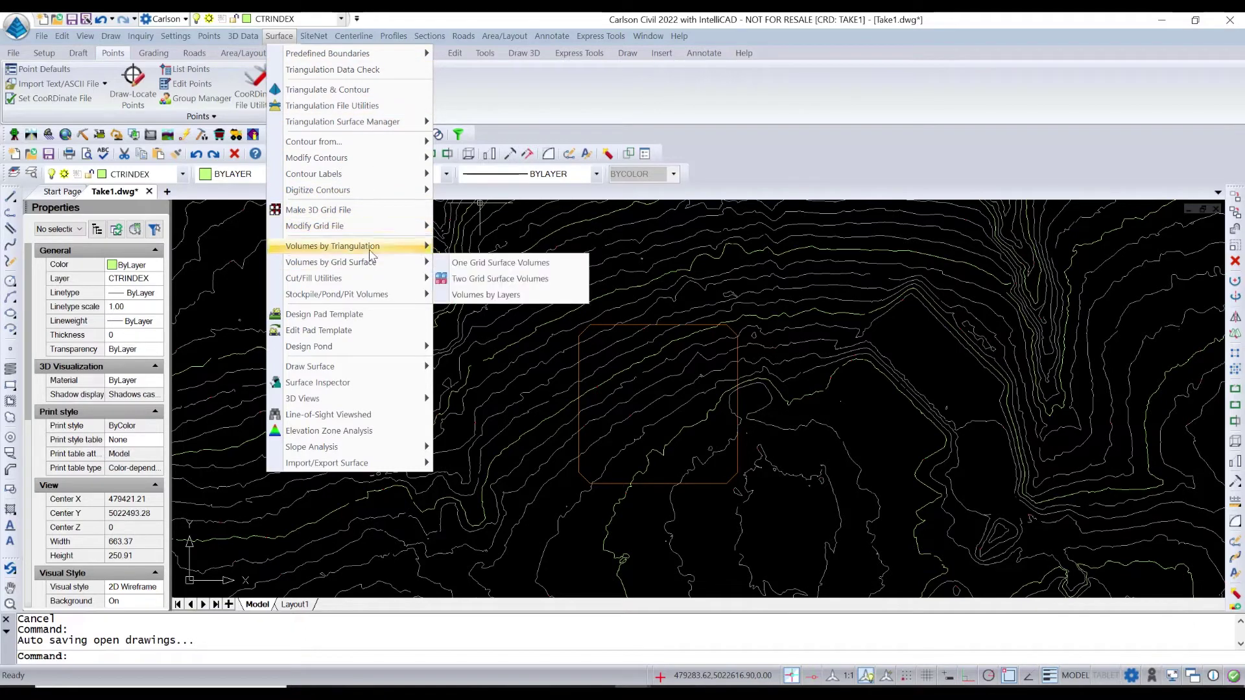
left_click(360, 315)
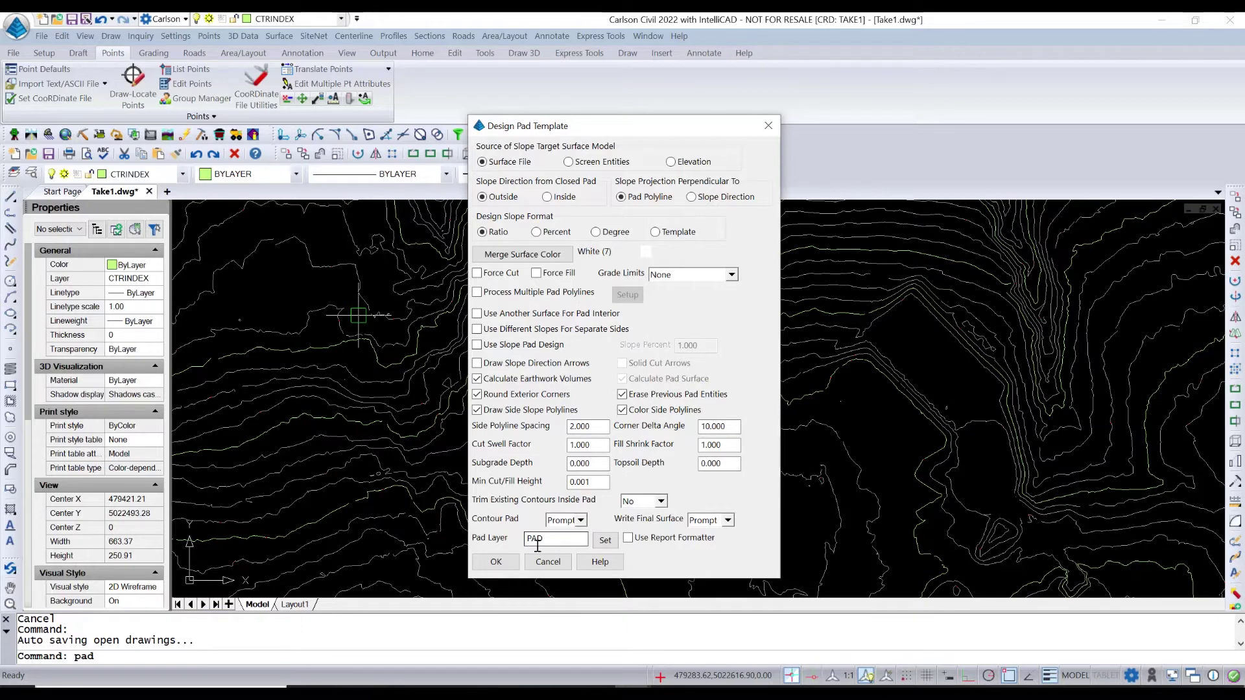
left_click(496, 561)
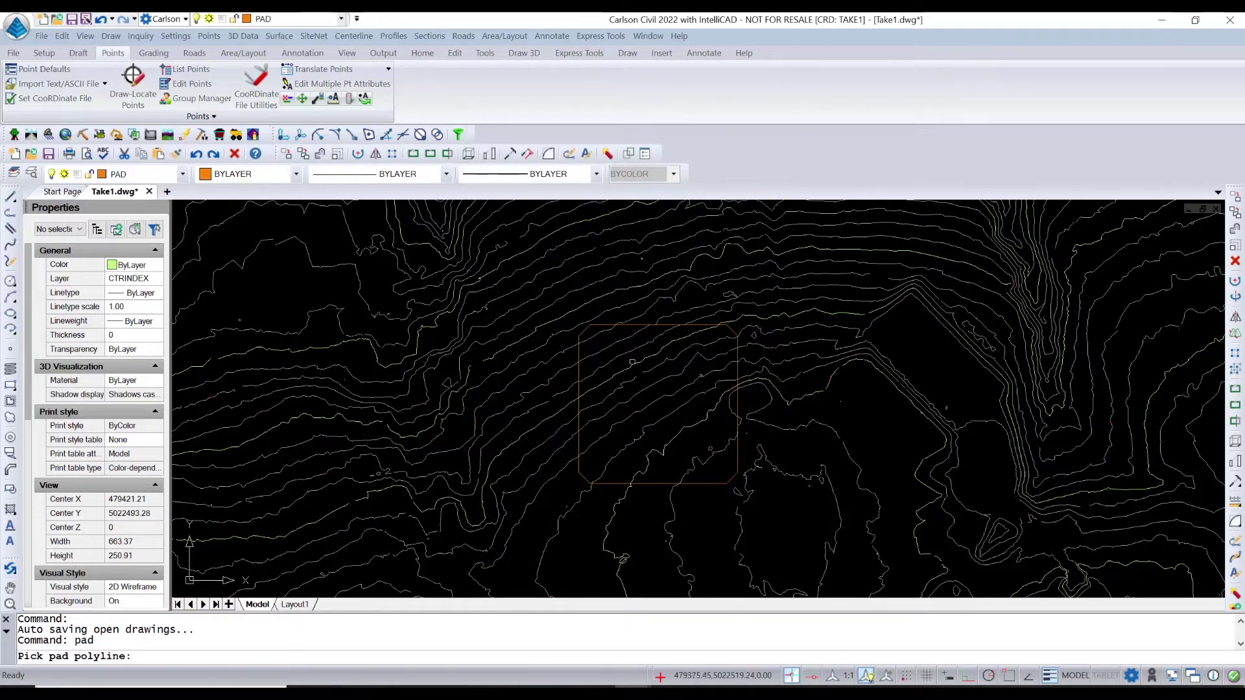
left_click(577, 354)
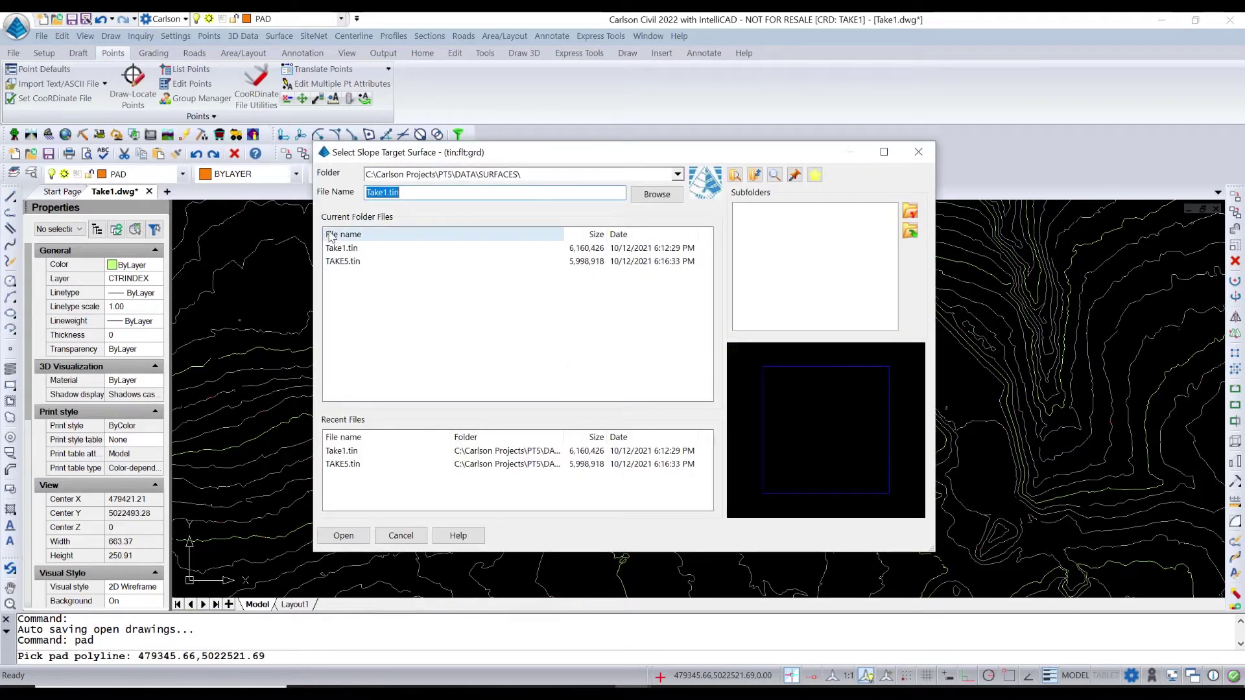
left_click(344, 263)
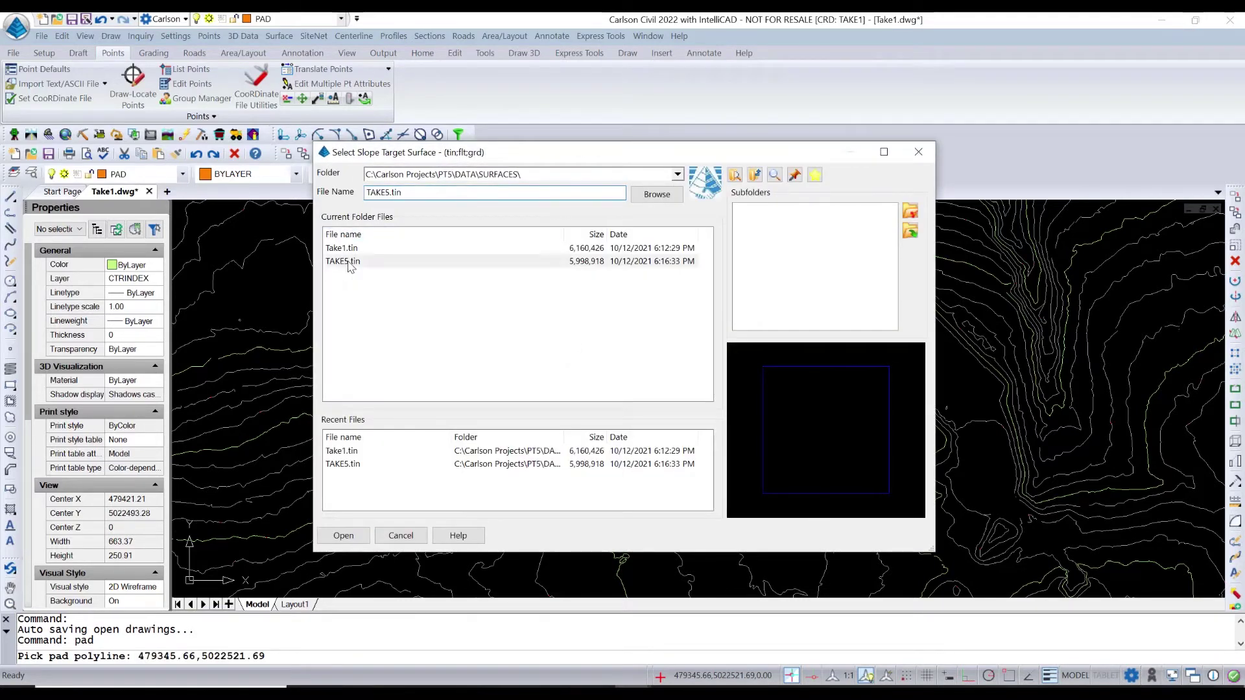
left_click(354, 535)
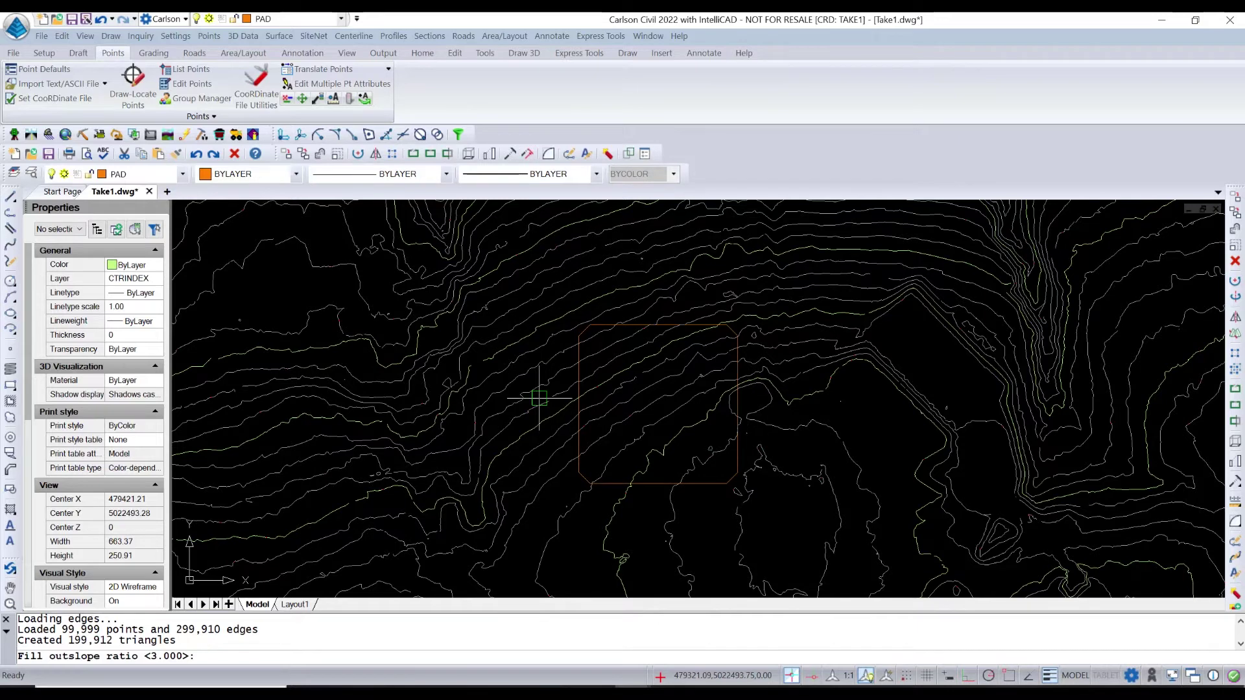
Accept a fill outslope ratio of 3 and a cut outslope ratio of 4, and set the pad elevation to 86
key("Return")
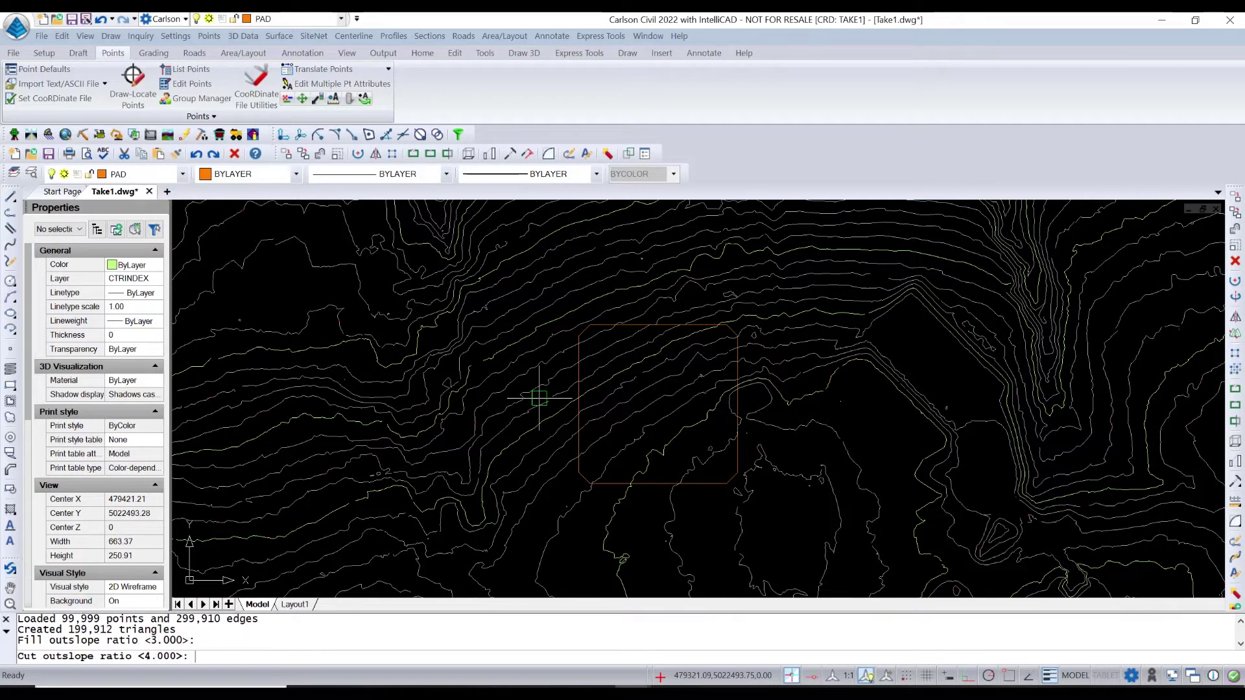
key("Return")
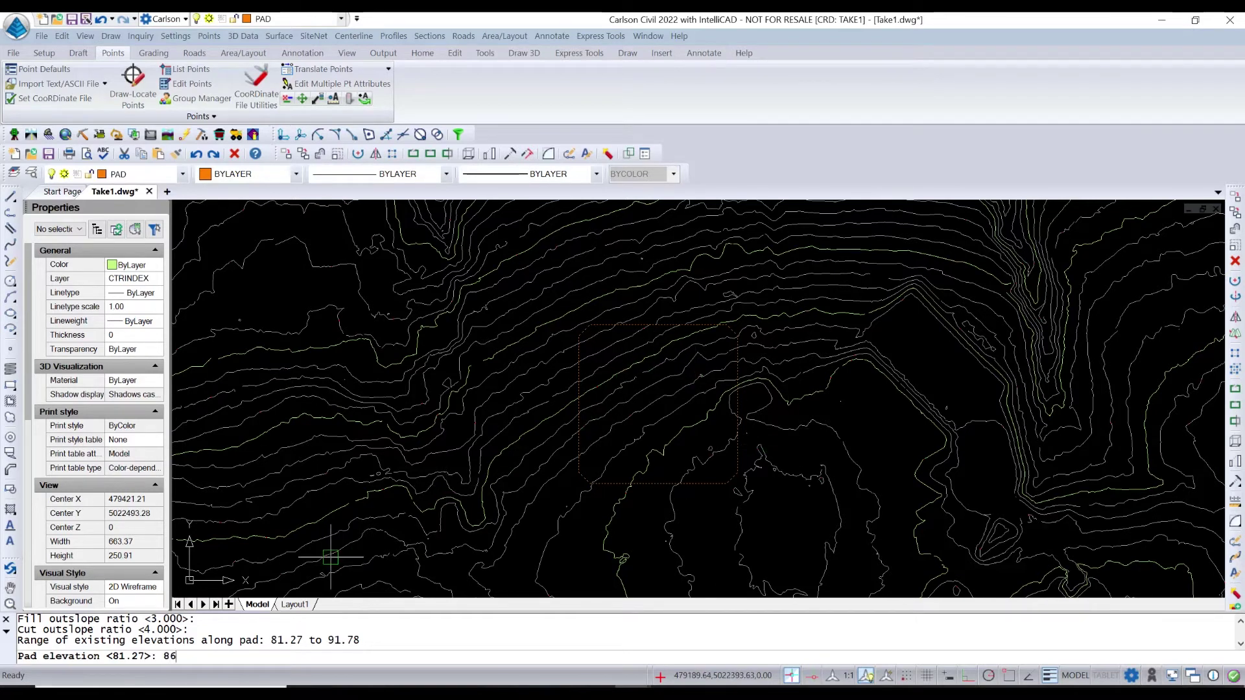
key("Return")
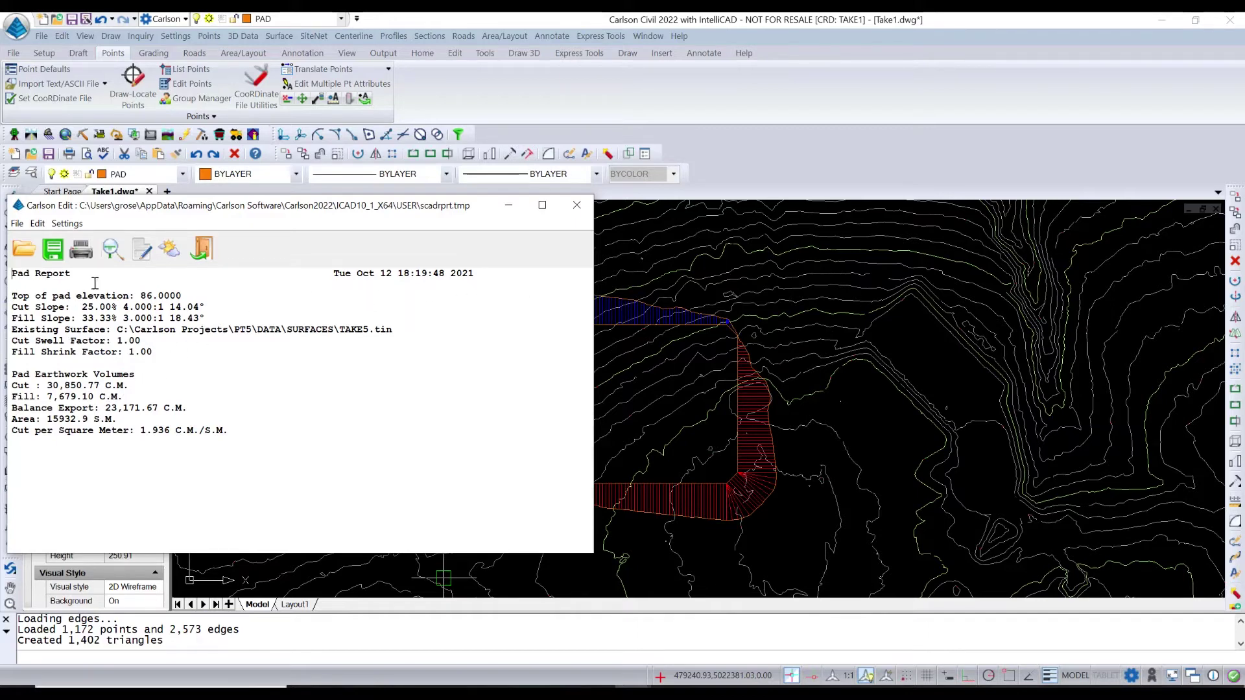
Close the pad report and finish the pad without redesigning it, writing a final surface or contouring it
left_click(200, 249)
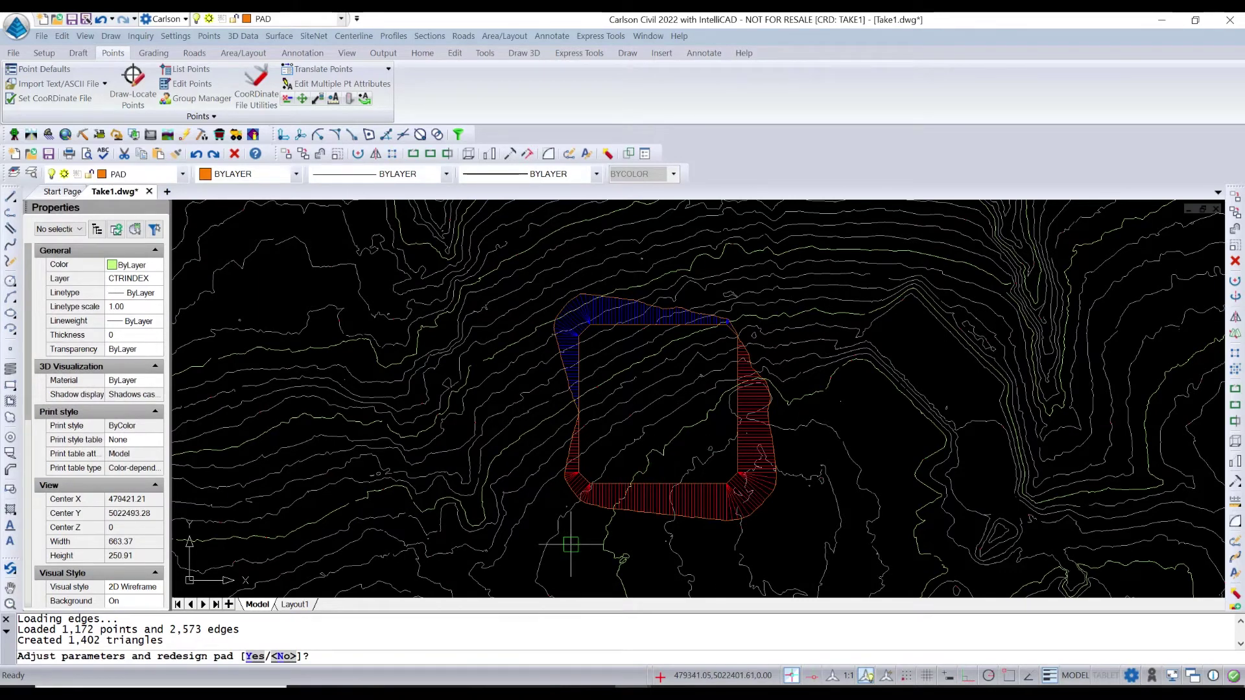
key("Return")
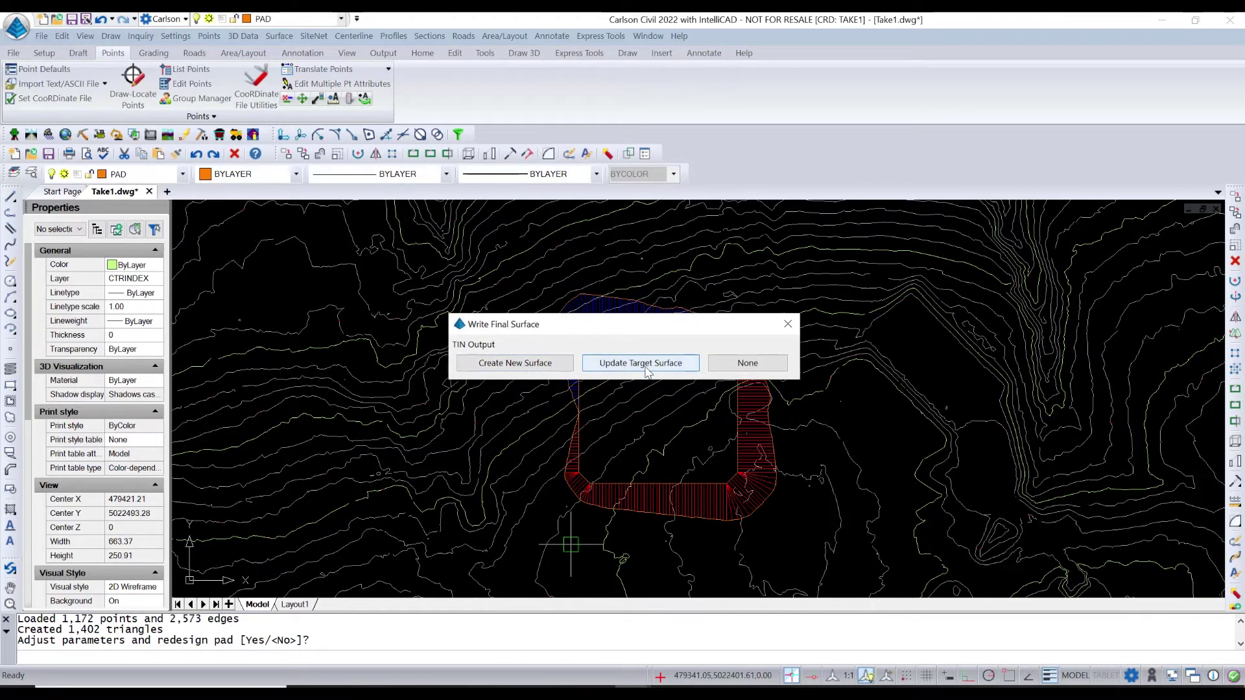
left_click(748, 363)
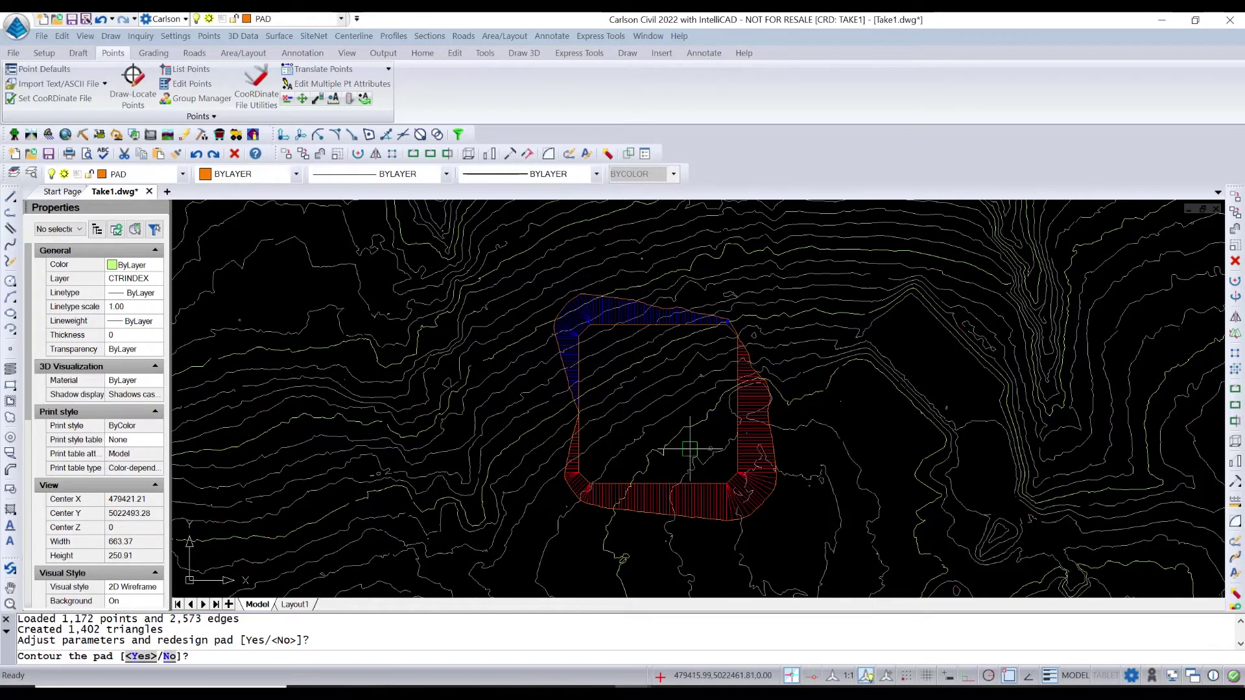
type("N")
key("Return")
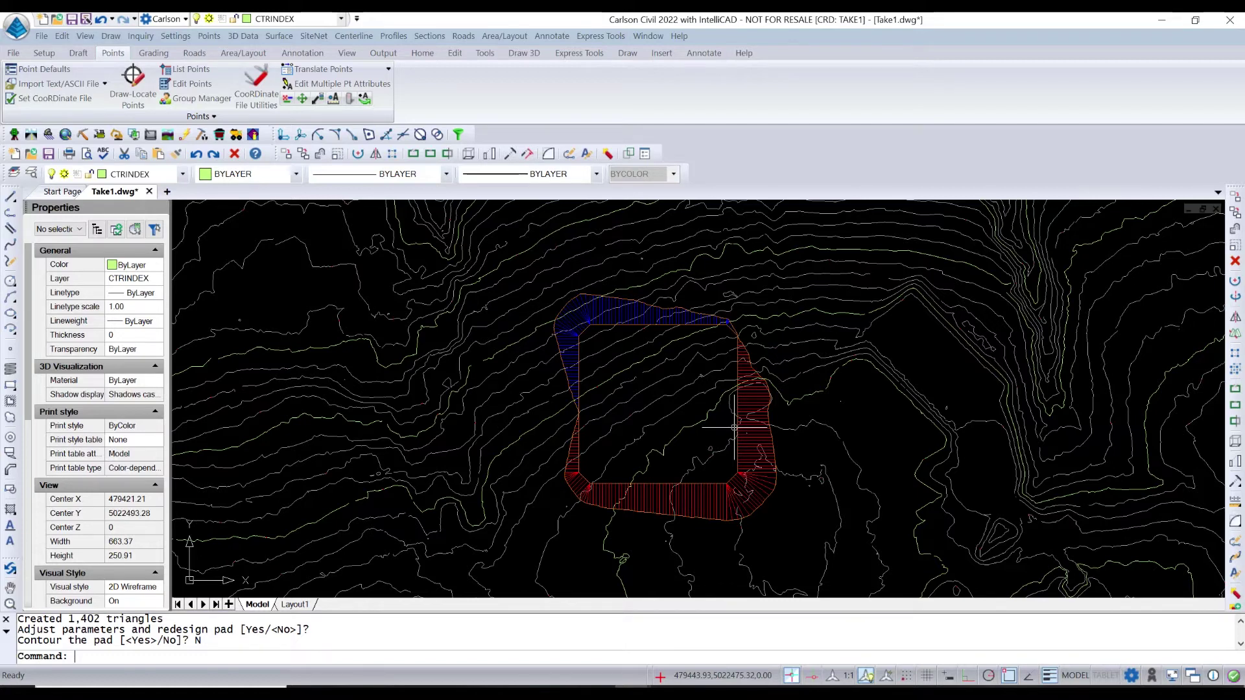
Open the pad's design parameters for editing, move the pad about 56 m west and 44 m south, and reprocess it
left_click(751, 402)
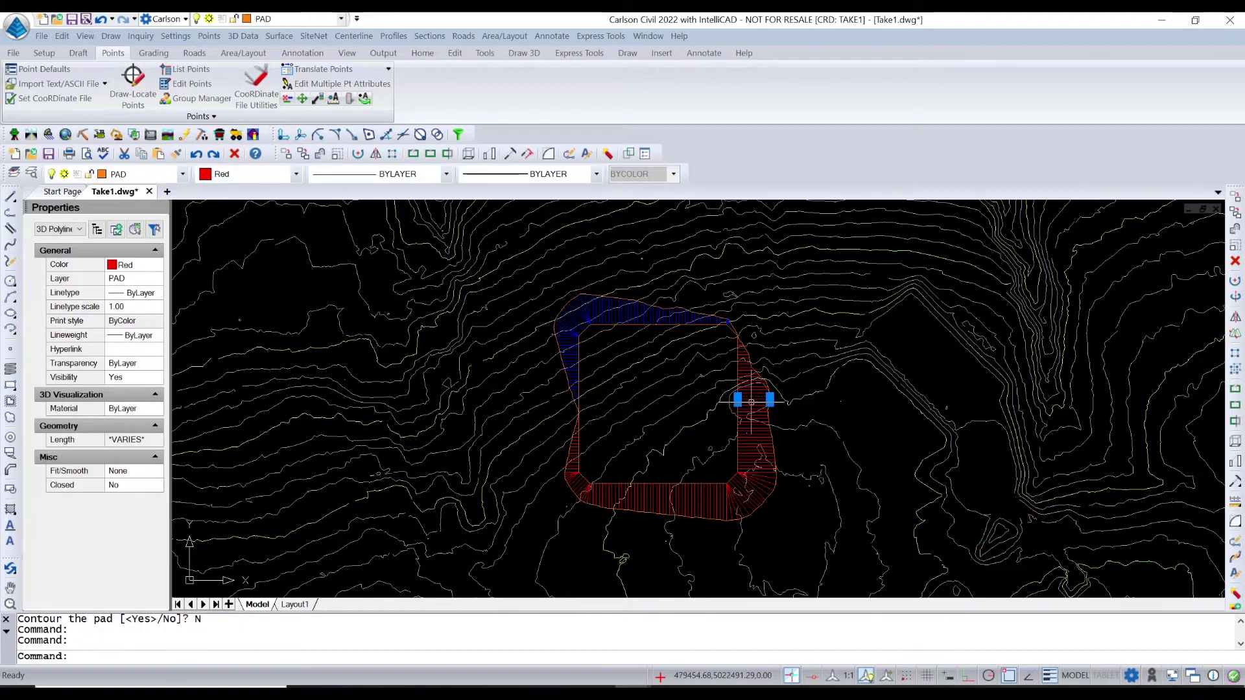
double_click(754, 396)
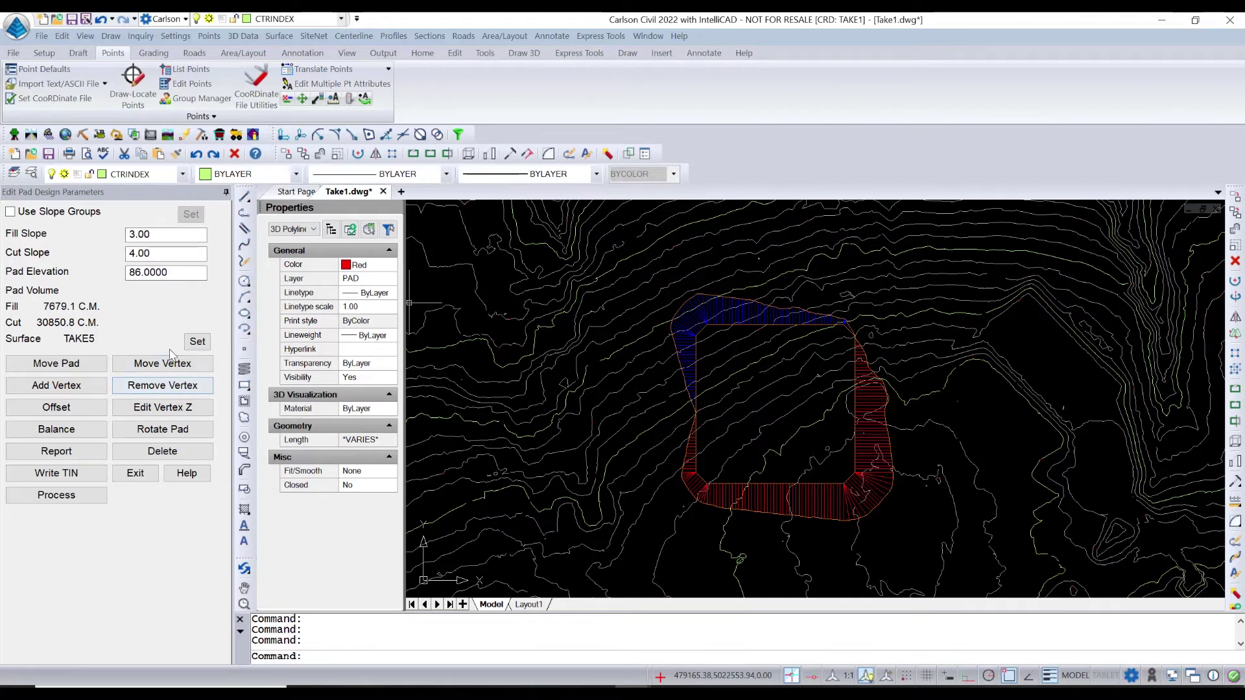
left_click(89, 367)
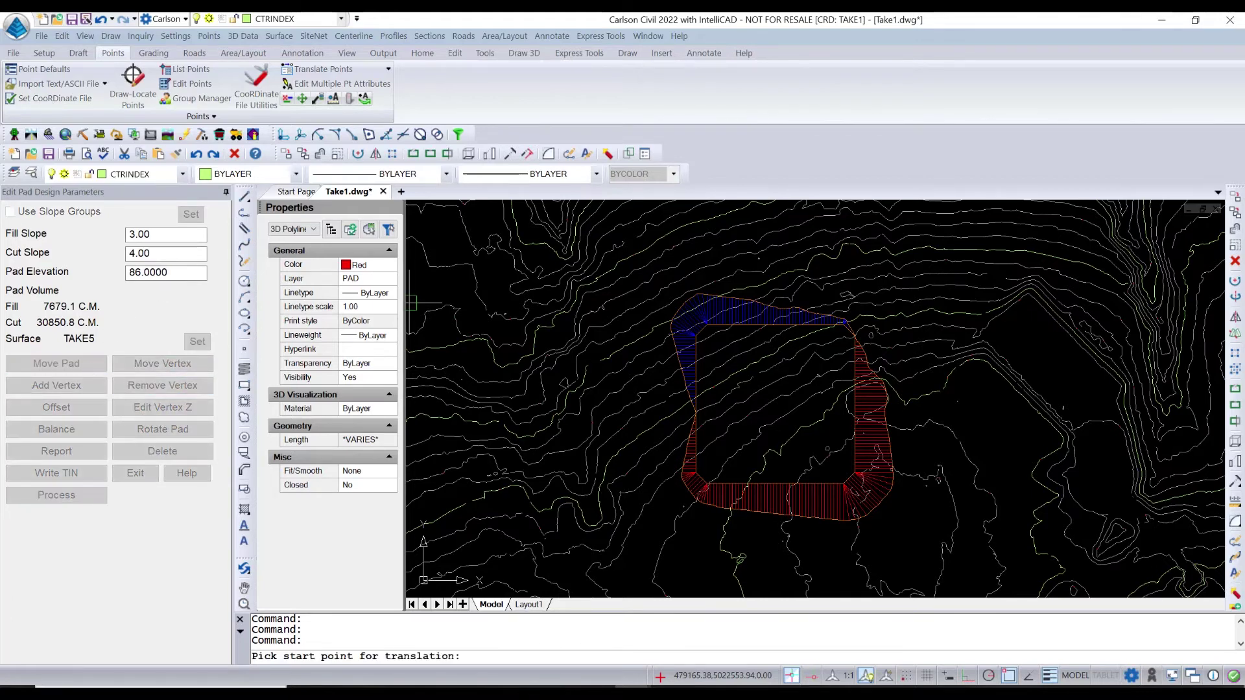
left_click(784, 415)
left_click(689, 490)
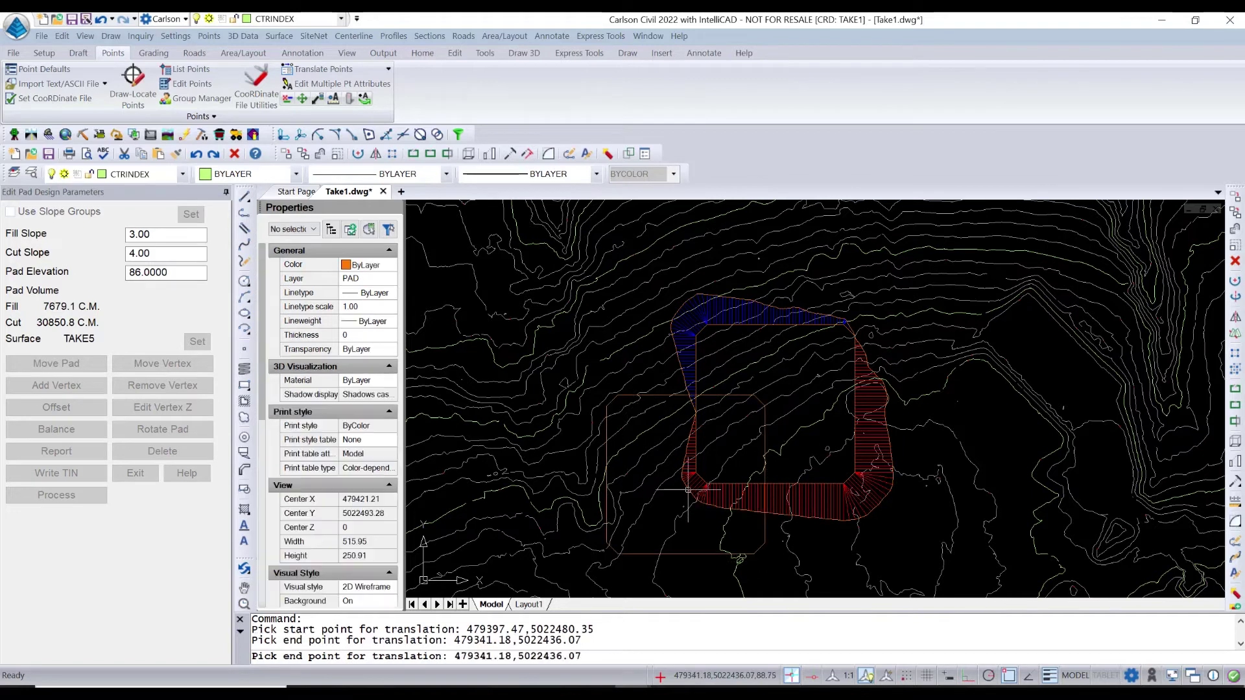
left_click(68, 496)
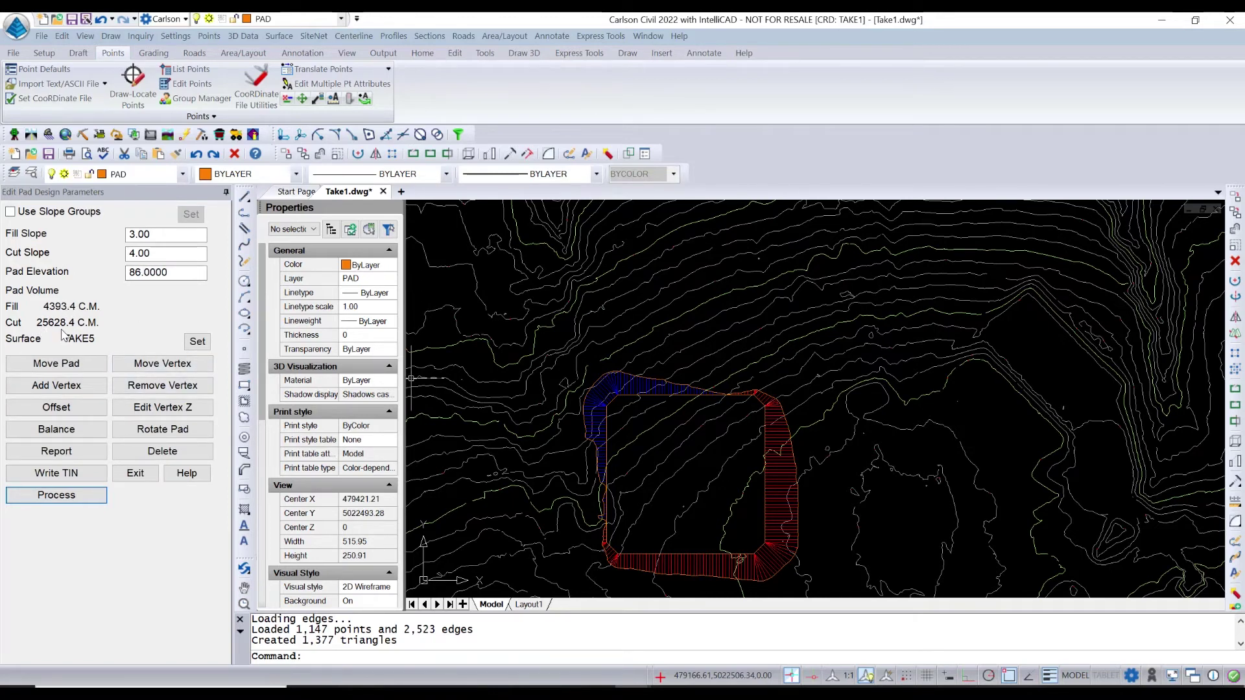
Set the pad elevation to 90 and reprocess the pad
left_click_drag(171, 273, 69, 262)
type("90")
left_click(57, 496)
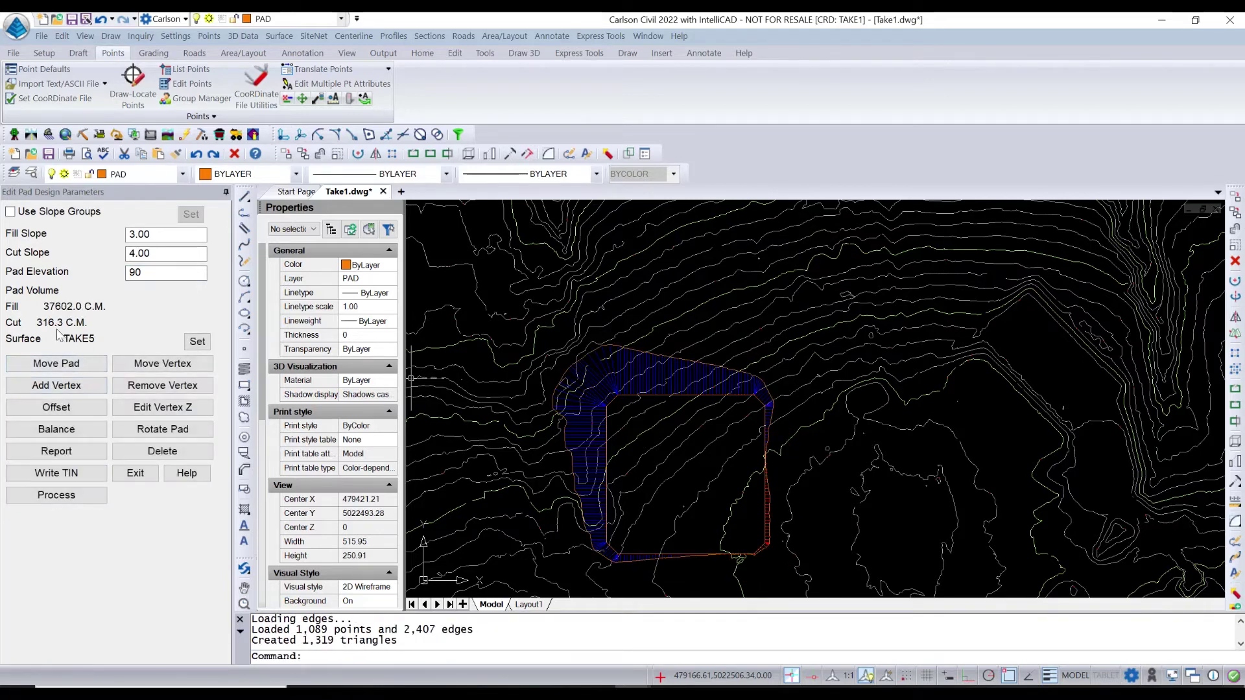
Set the pad elevation to 88 and reprocess the pad
left_click_drag(150, 273, 107, 273)
type("88")
left_click(73, 499)
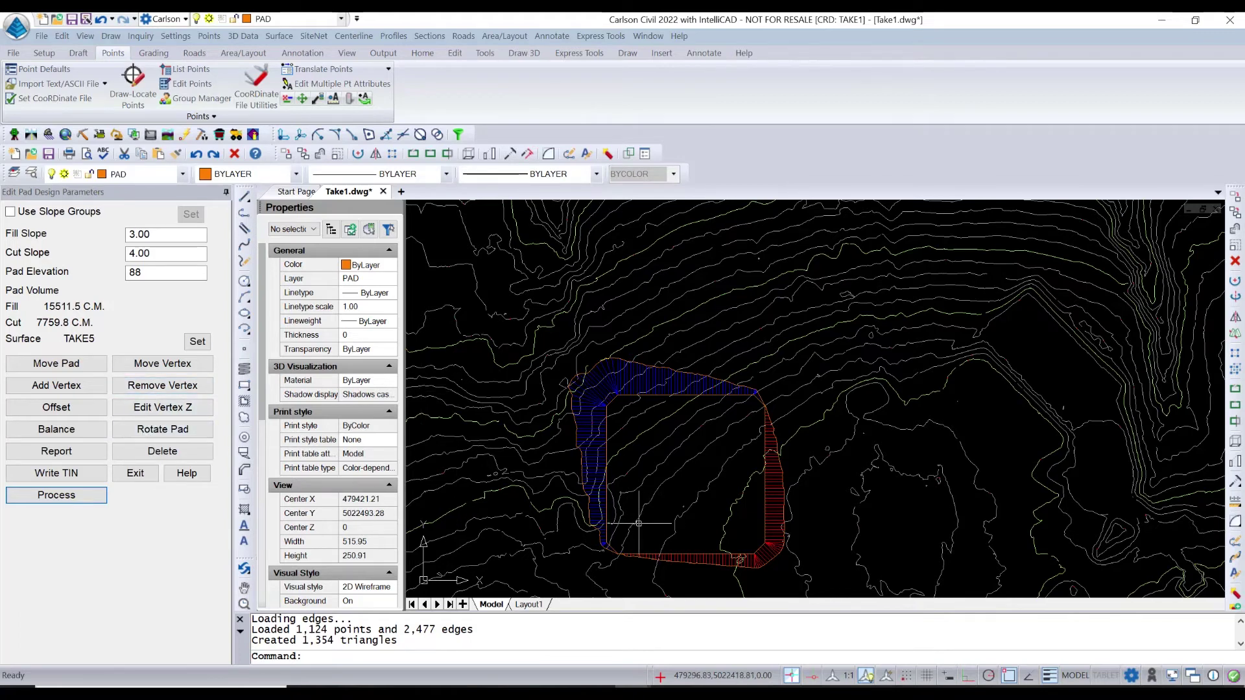
Rotate the pad about 31° clockwise around a point near its center and reprocess it
left_click(163, 429)
left_click(681, 468)
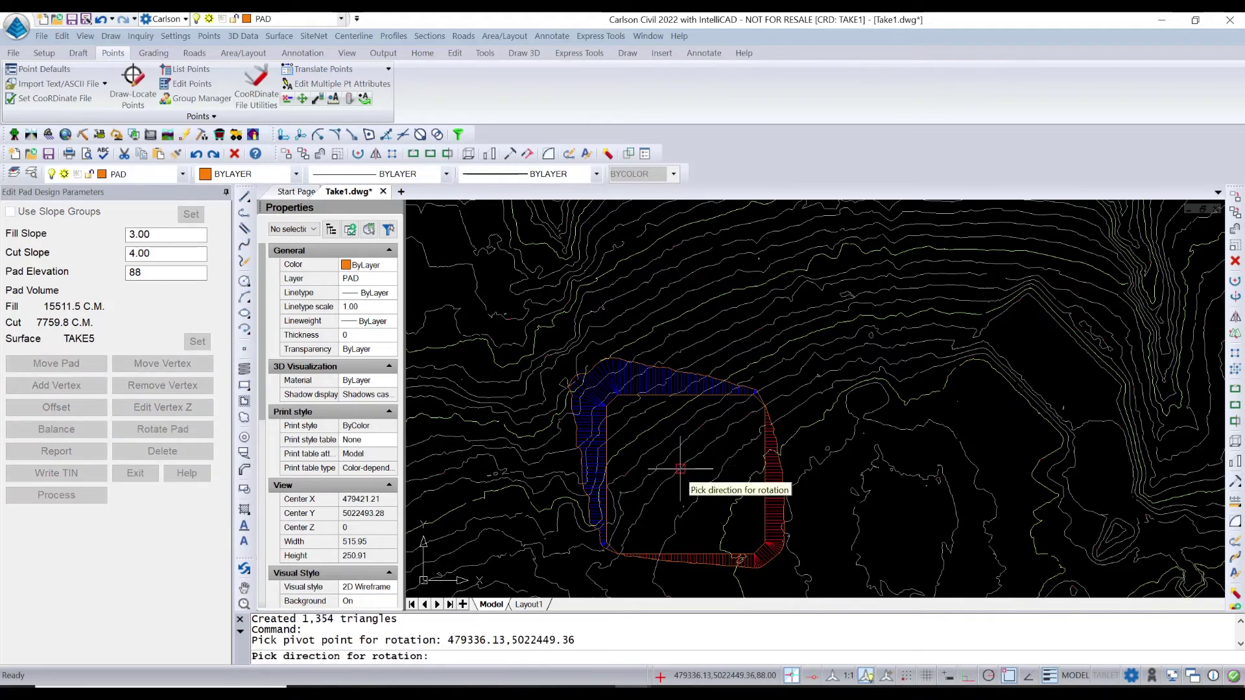
left_click(781, 530)
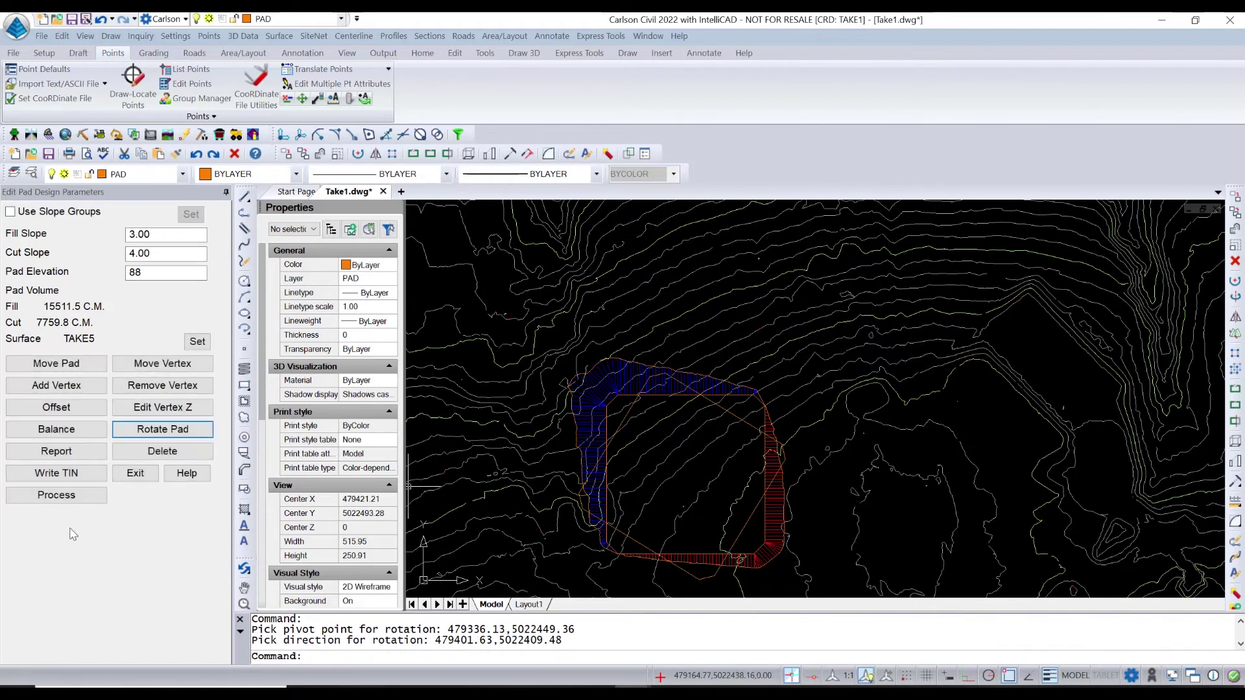
left_click(83, 496)
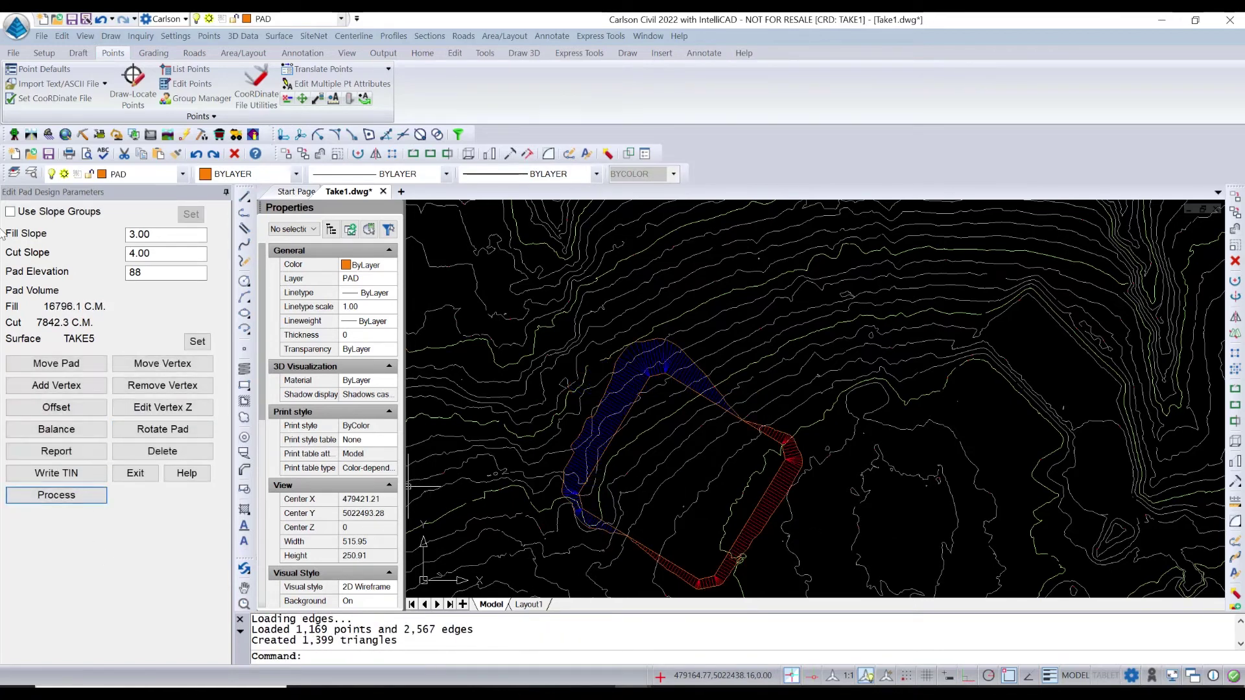
Balance the pad's cut and fill with a 10 cubic metre tolerance and zero import and export
left_click(82, 430)
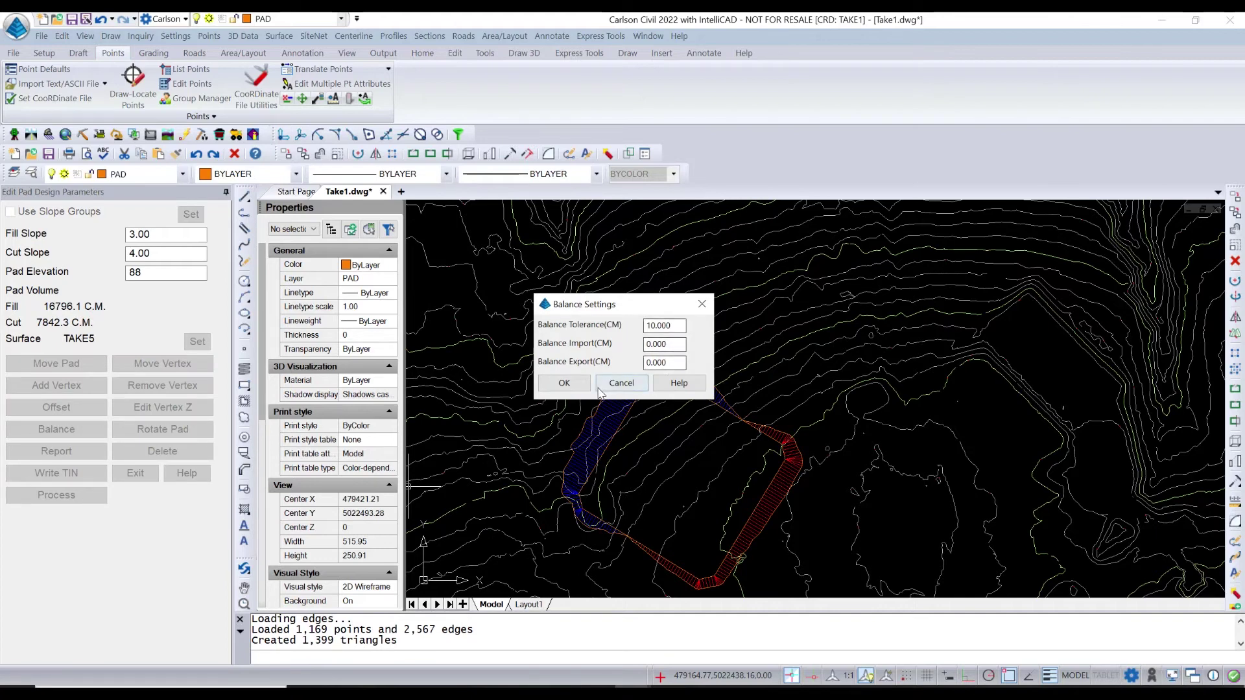
left_click(577, 383)
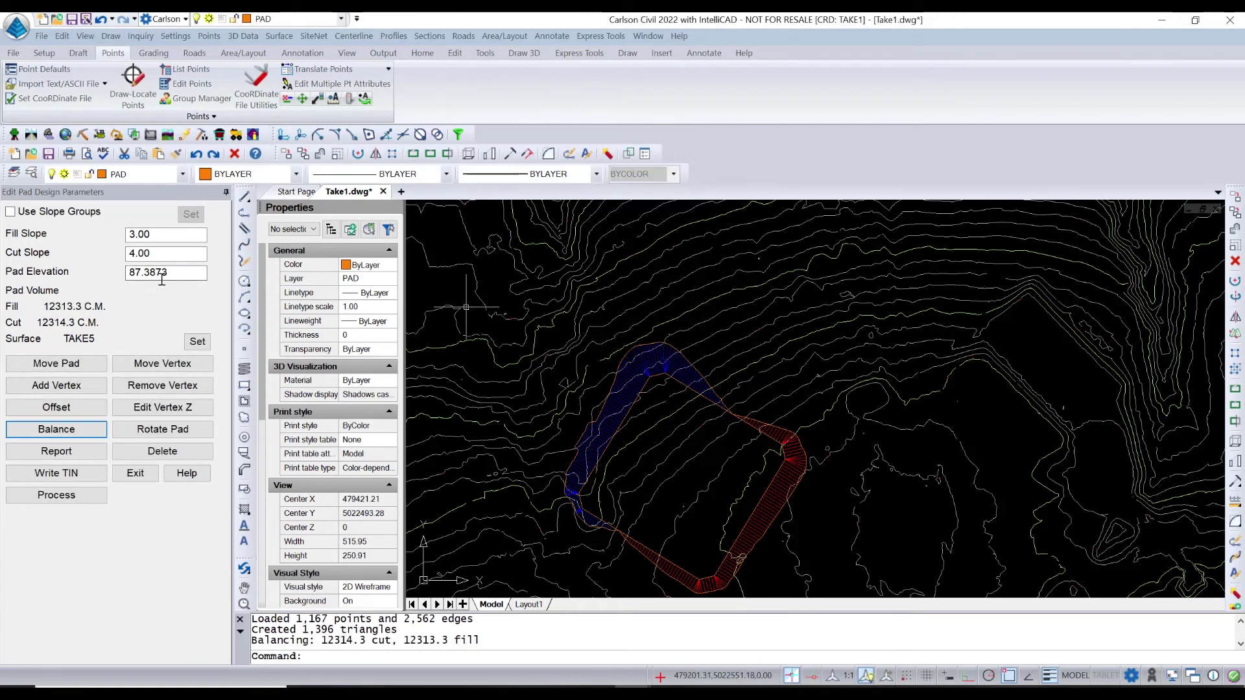
scroll(697, 489, "down", 1)
middle_click_drag(697, 489, 739, 413)
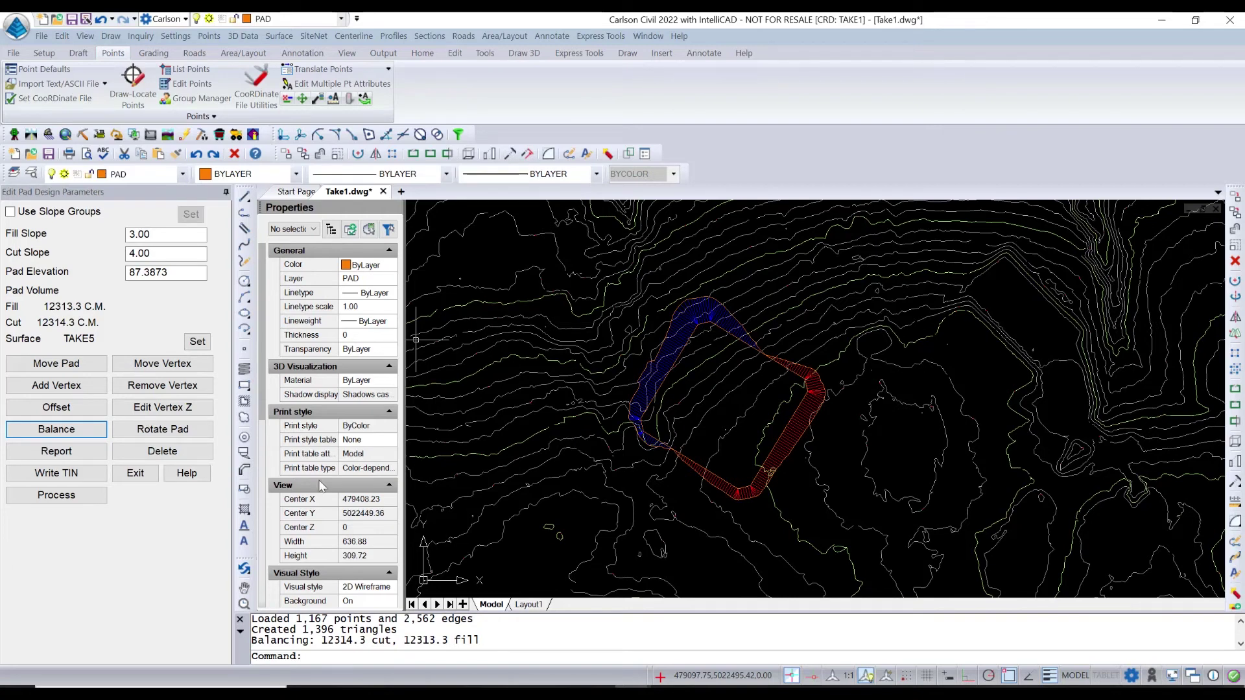
Write the balanced pad to a triangulation file named SITE1 in the SURFACES folder and exit the pad design
left_click(73, 474)
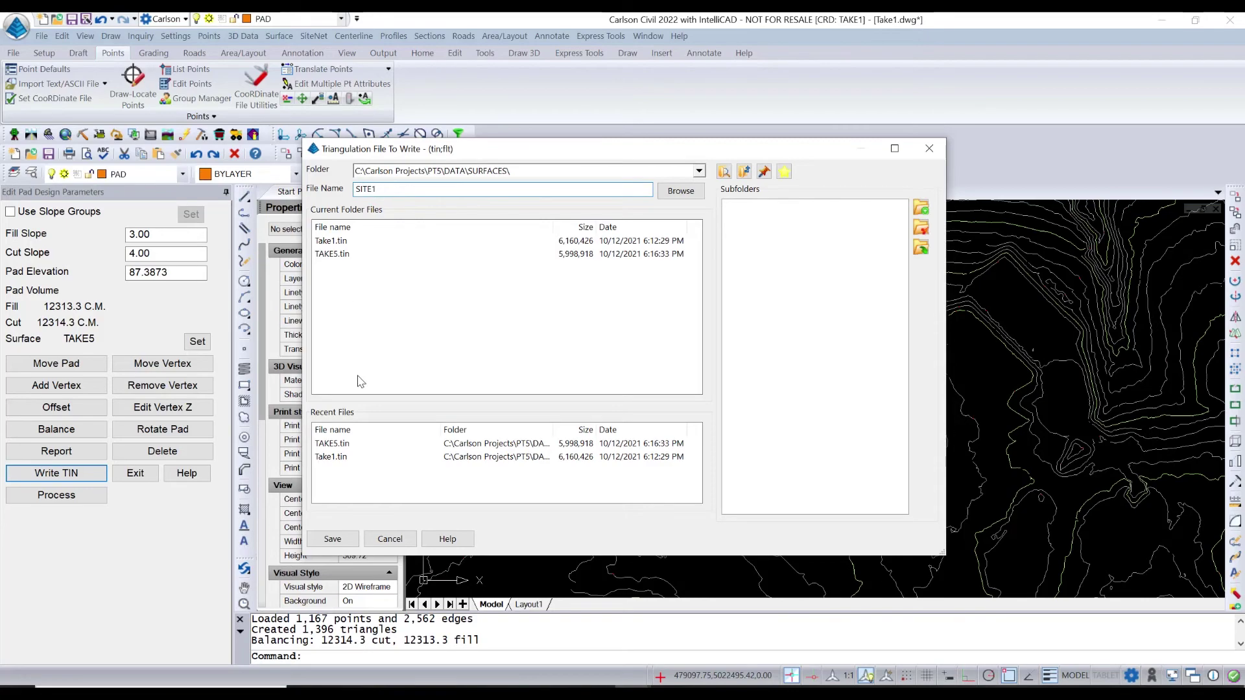
left_click(333, 539)
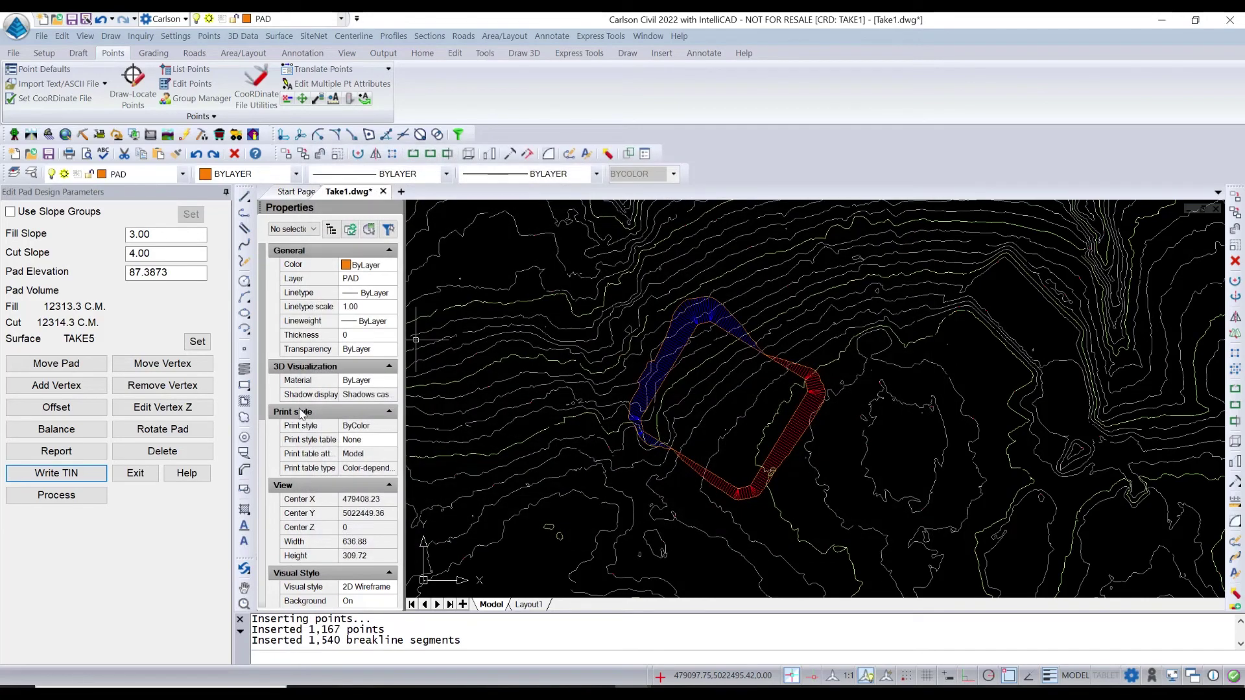
left_click(152, 478)
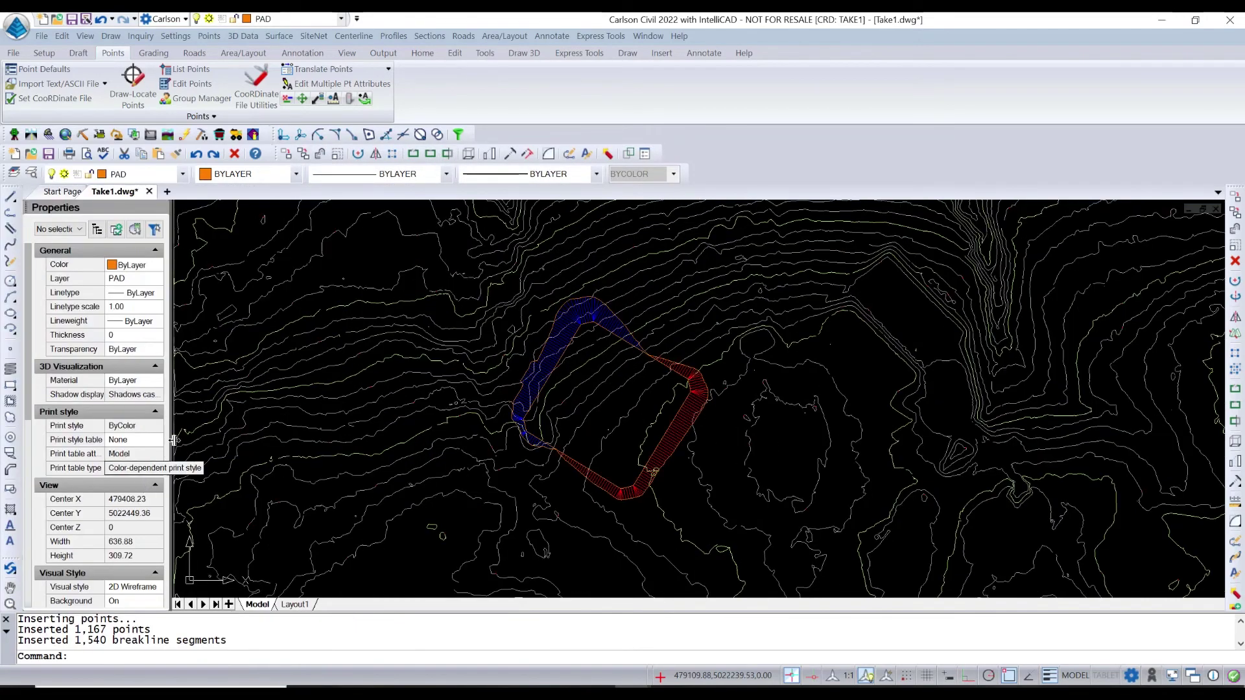
Load the SITE1.tin pad surface into the 3D surface file viewer
left_click(85, 37)
mouse_move(139, 134)
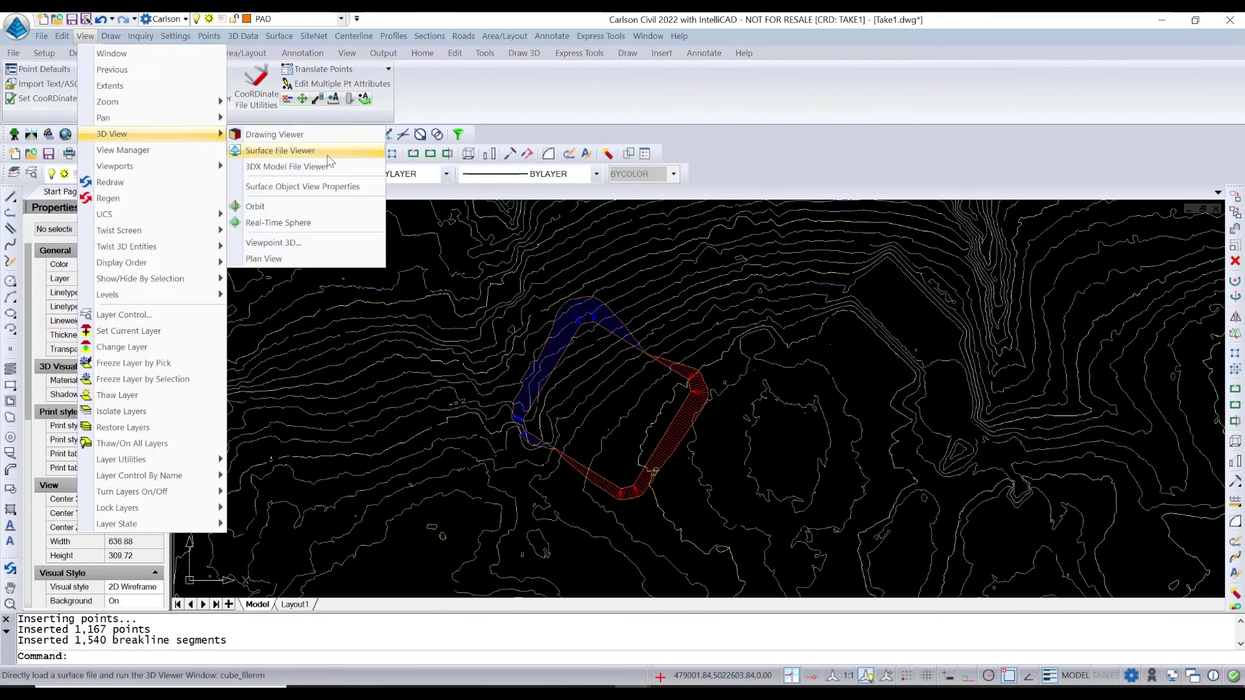
left_click(329, 153)
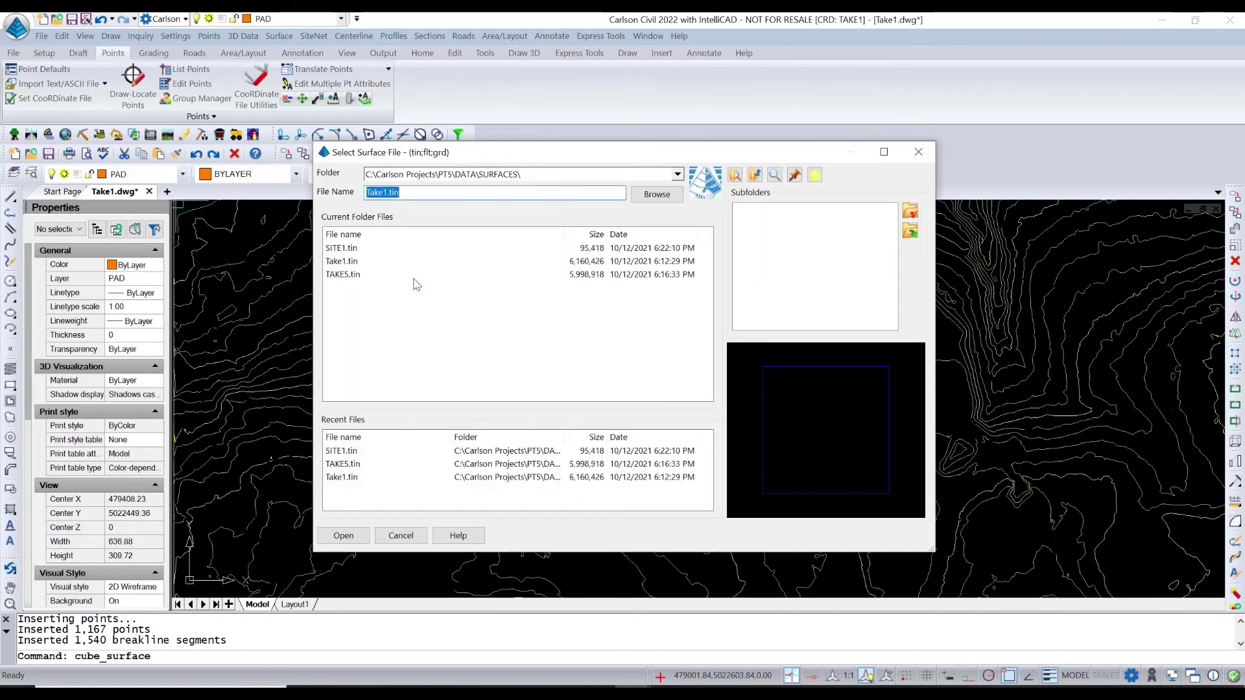
left_click(363, 250)
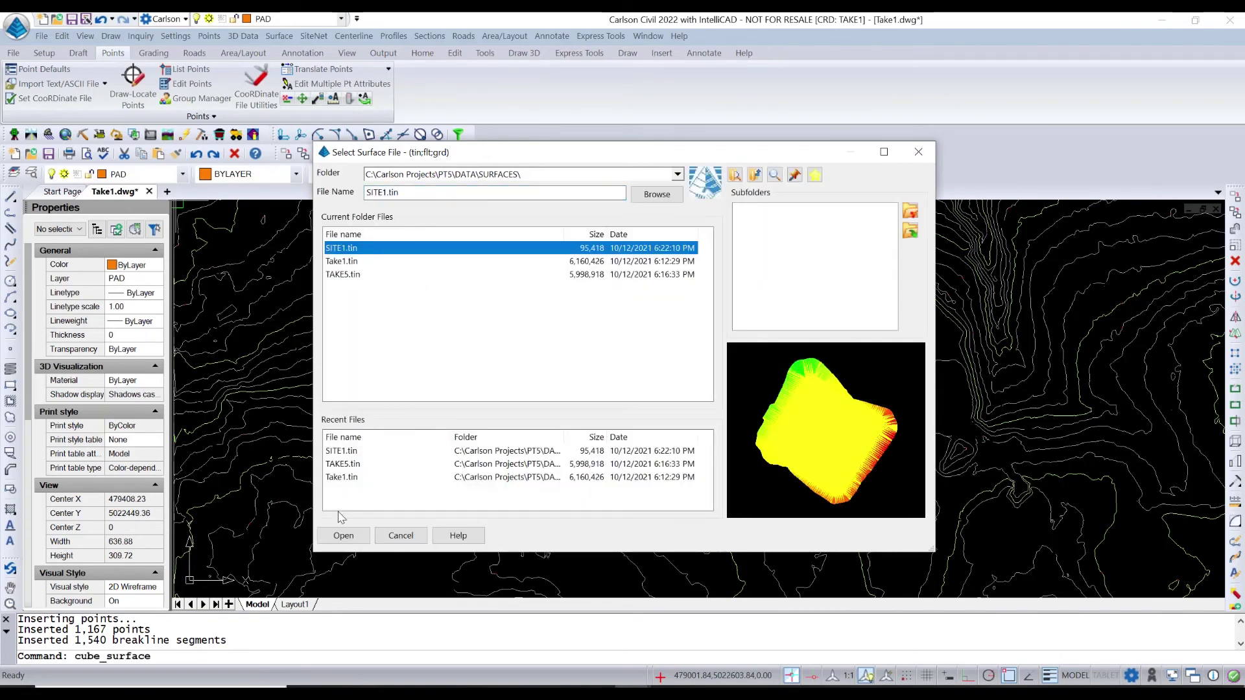
left_click(342, 535)
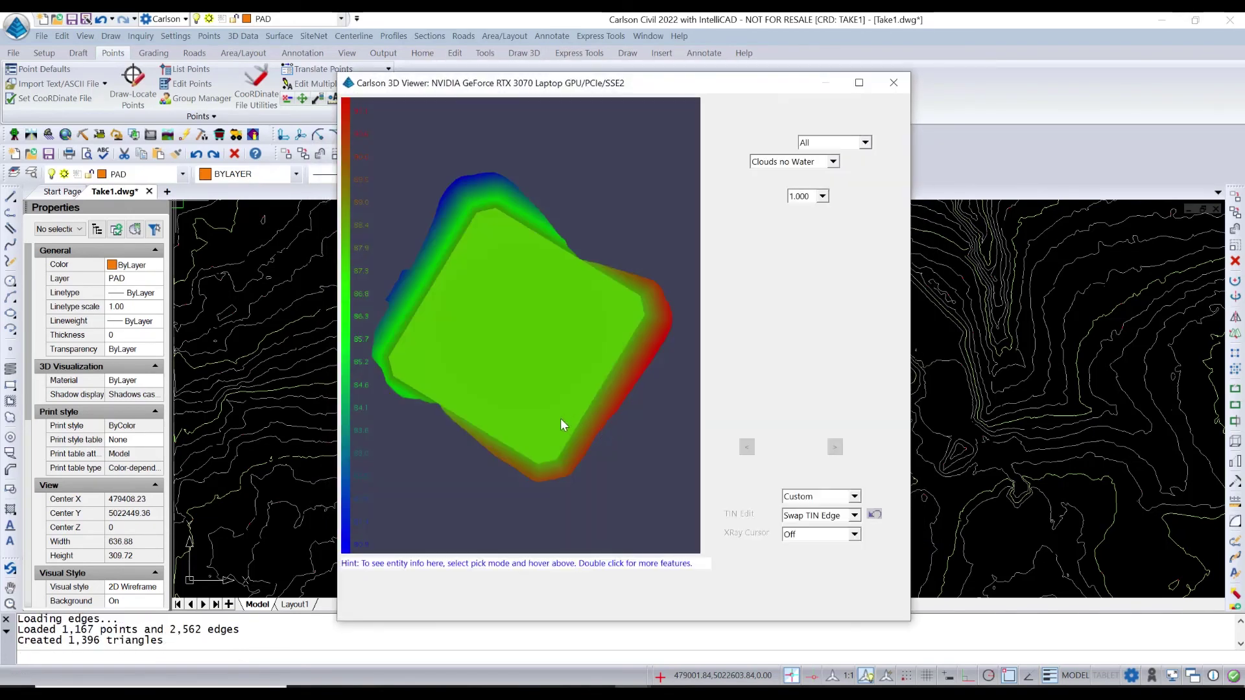
Set the pad model's color by elevation to None, keeping the Clouds no Water sky
mouse_move(561, 415)
left_mouse_down()
mouse_move(561, 200)
mouse_move(573, 182)
mouse_move(571, 194)
left_mouse_up()
left_click_drag(411, 466, 574, 492)
scroll(467, 289, "up", 5)
scroll(467, 288, "down", 3)
scroll(467, 289, "down", 2)
left_click_drag(494, 475, 472, 496)
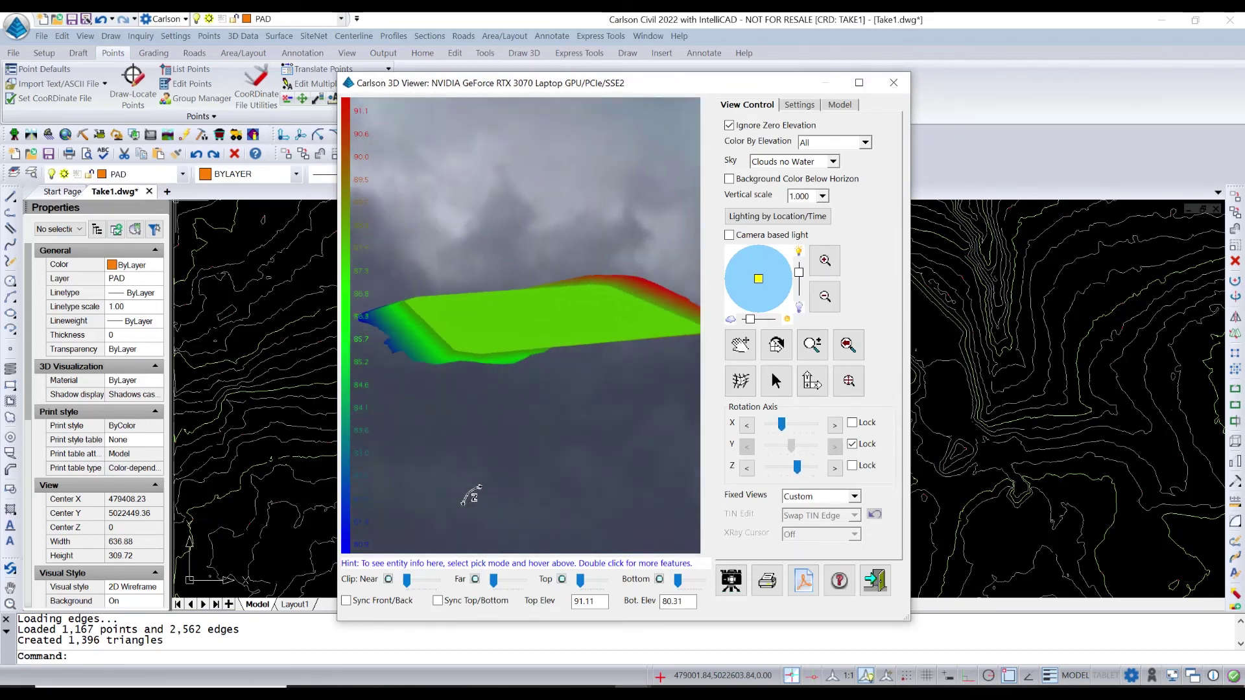
left_click(815, 166)
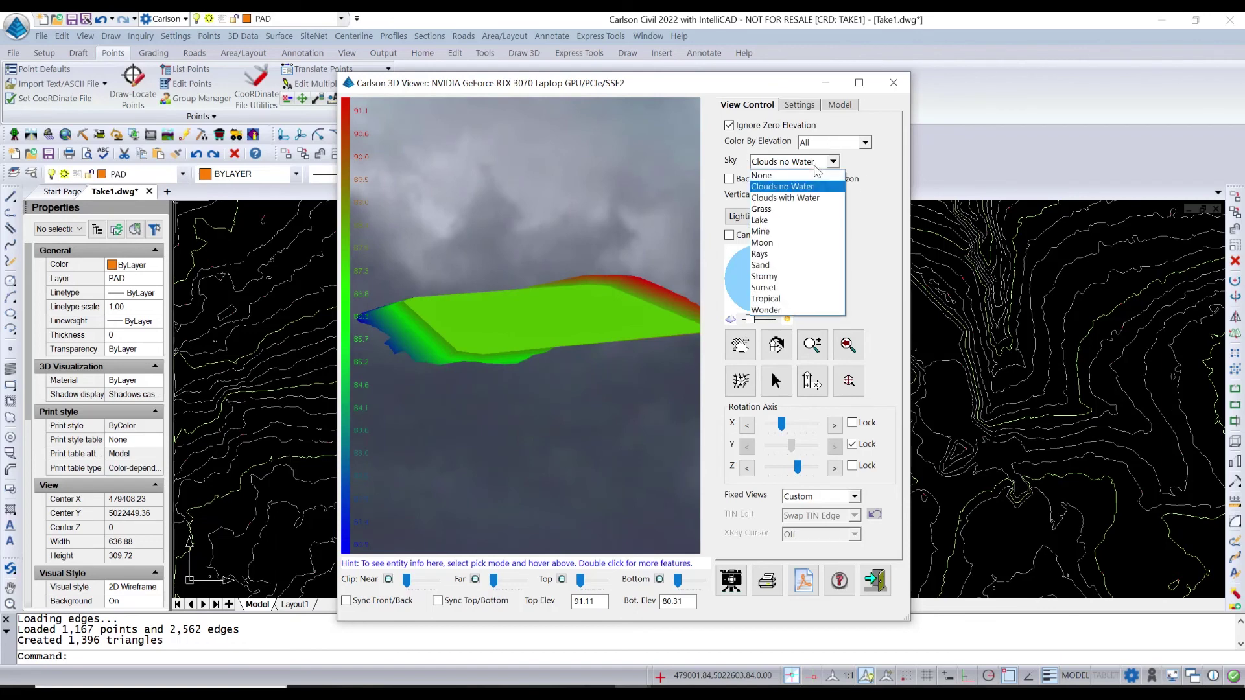
left_click(824, 145)
left_click(825, 145)
left_click(824, 156)
Widen the 3D viewer and examine the pad's flat top and its cut and fill slopes from several oblique angles
left_click_drag(503, 370, 575, 375)
scroll(575, 305, "up", 3)
scroll(575, 305, "down", 2)
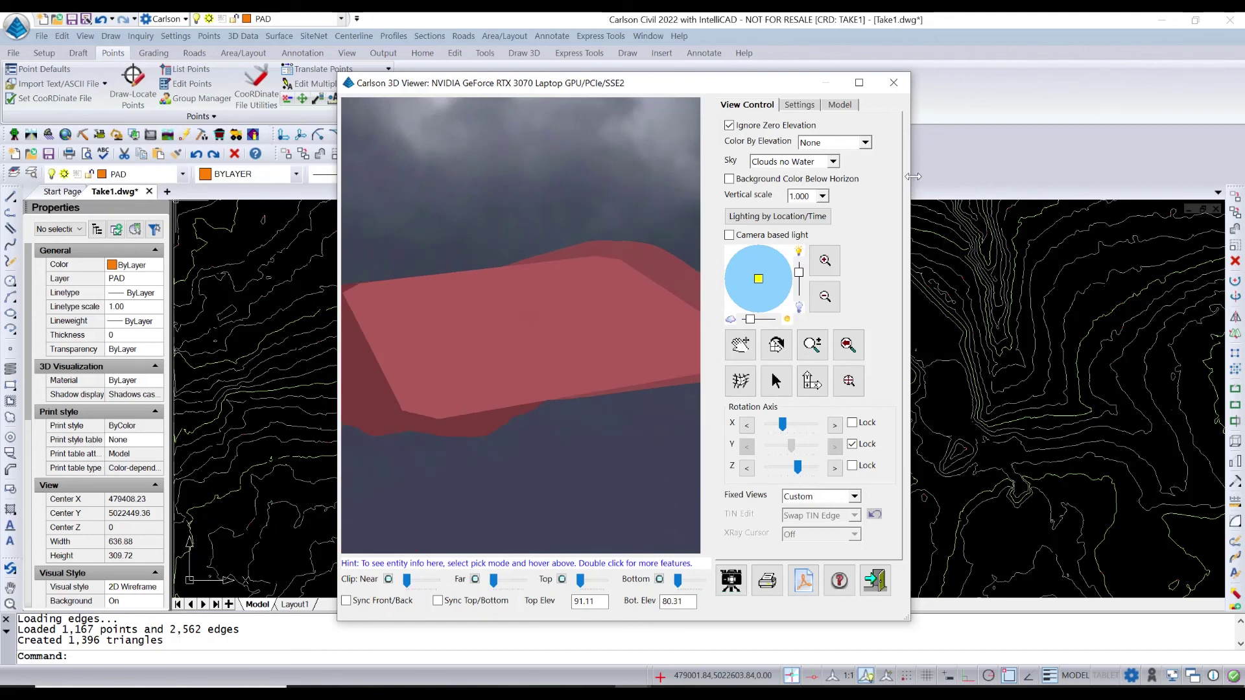
left_click_drag(913, 176, 1153, 176)
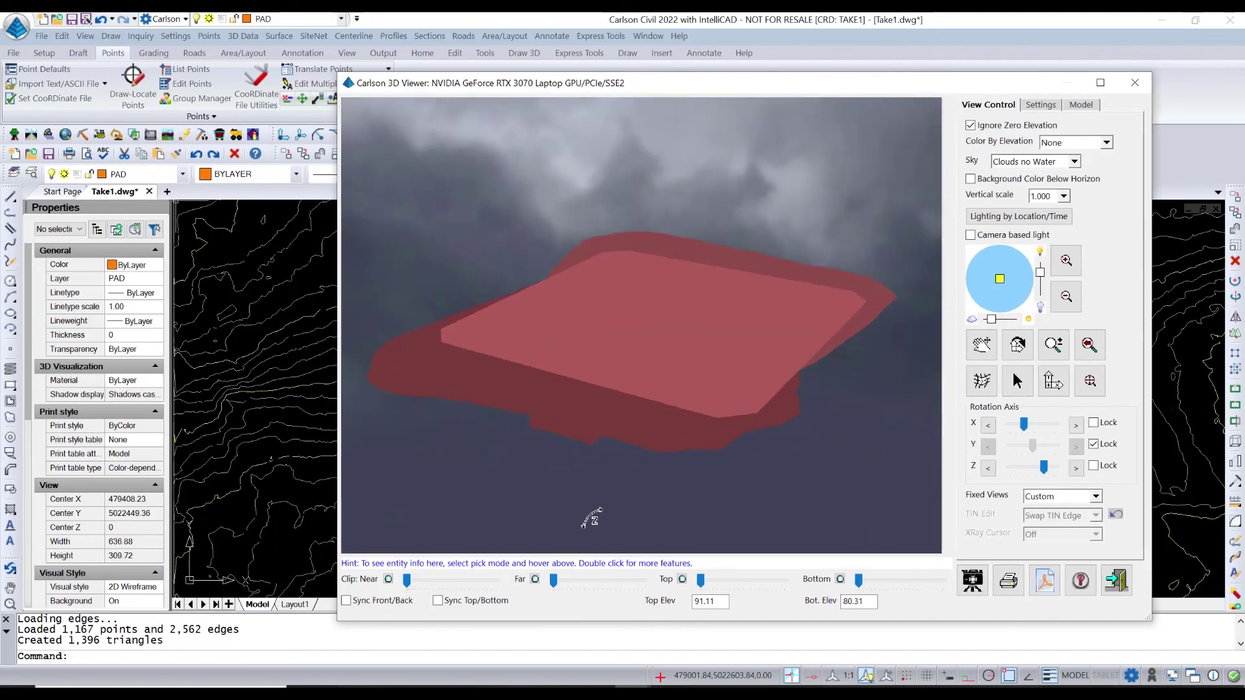
scroll(681, 333, "up", 3)
scroll(681, 334, "down", 2)
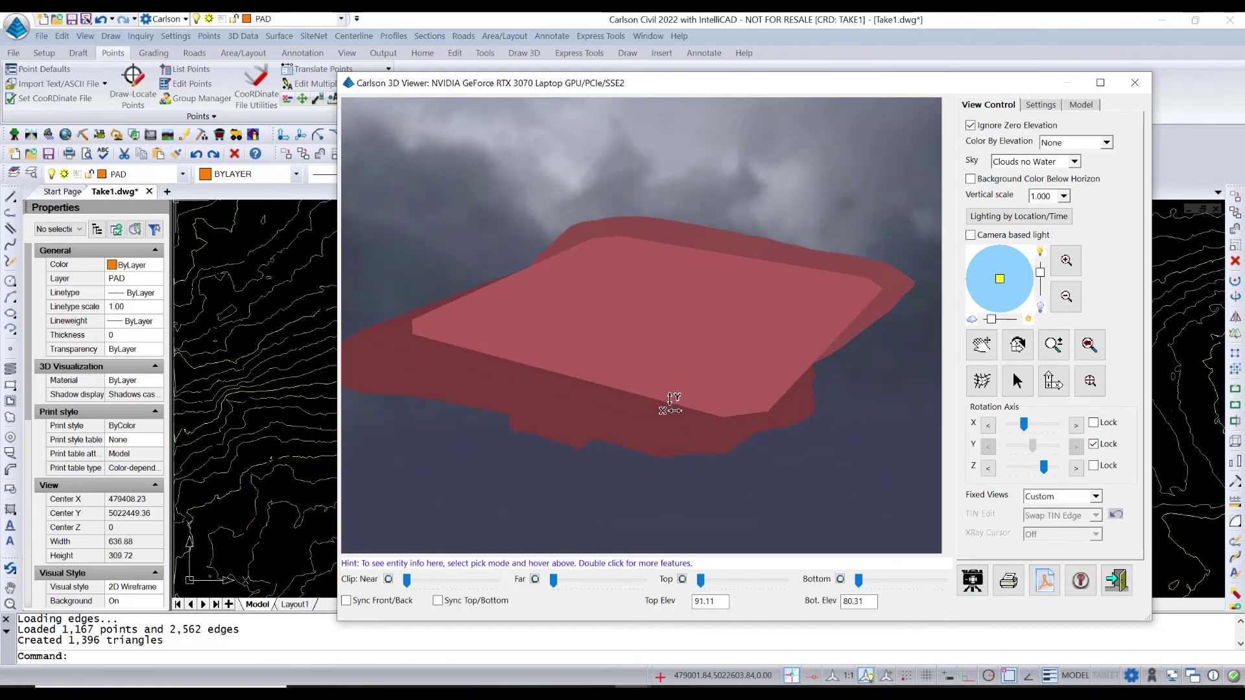
left_click_drag(488, 521, 496, 421)
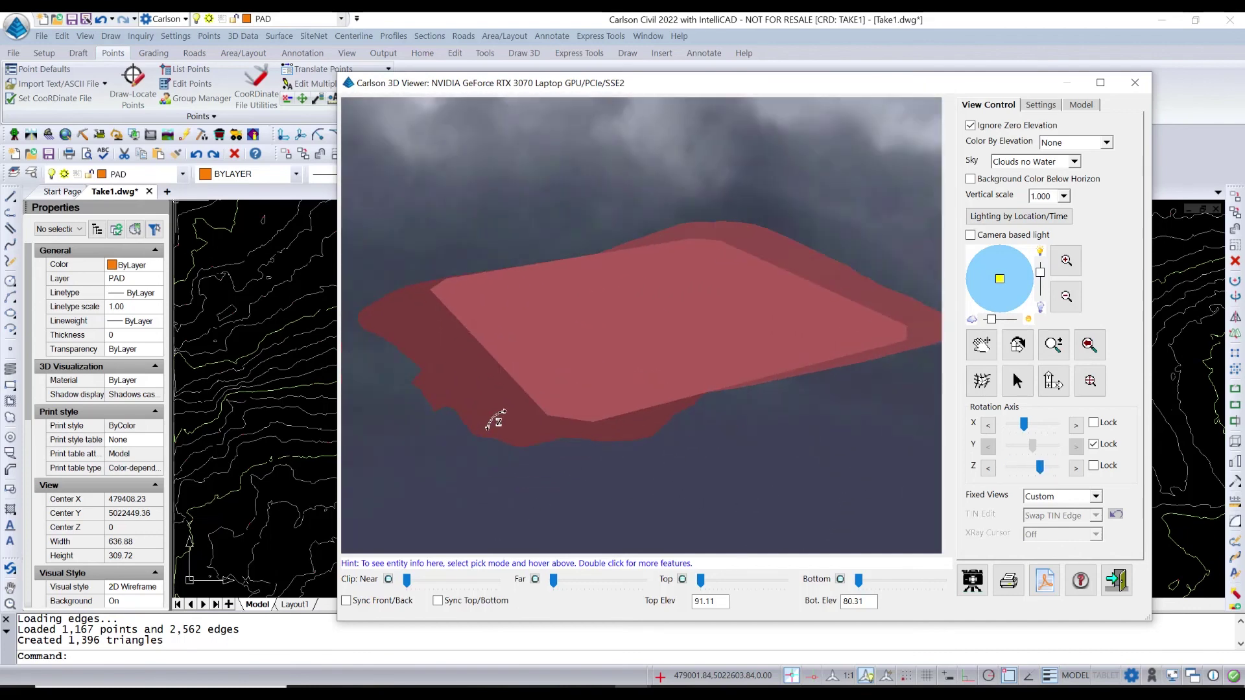